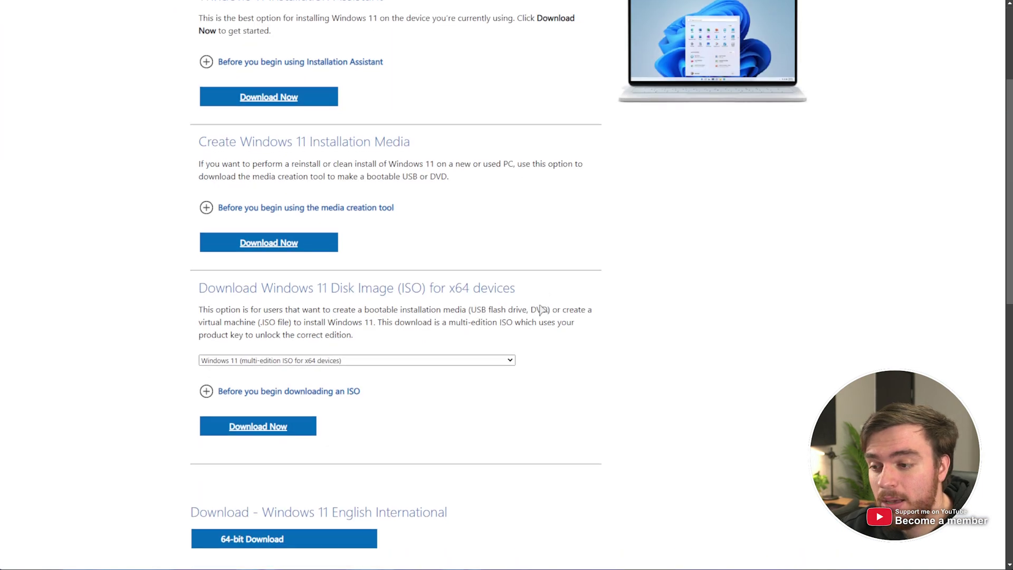
- Keep the multi-edition Windows 11 ISO selected and start its 64-bit download
{"action": "scroll", "coordinate": [542, 309], "scroll_direction": "down", "scroll_amount": 2}
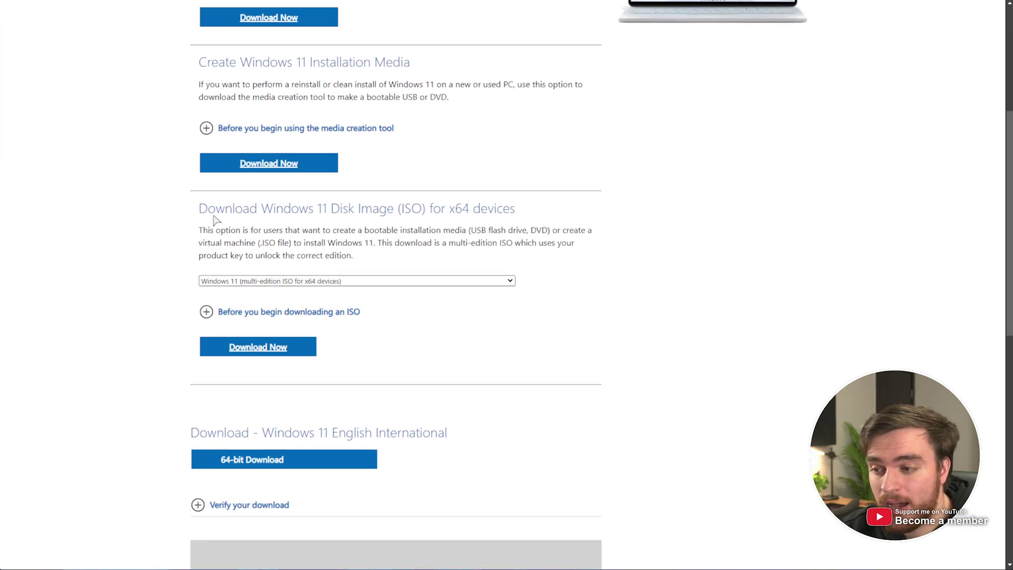
{"action": "left_click_drag", "start_coordinate": [186, 215], "coordinate": [520, 208]}
{"action": "left_click", "coordinate": [372, 284]}
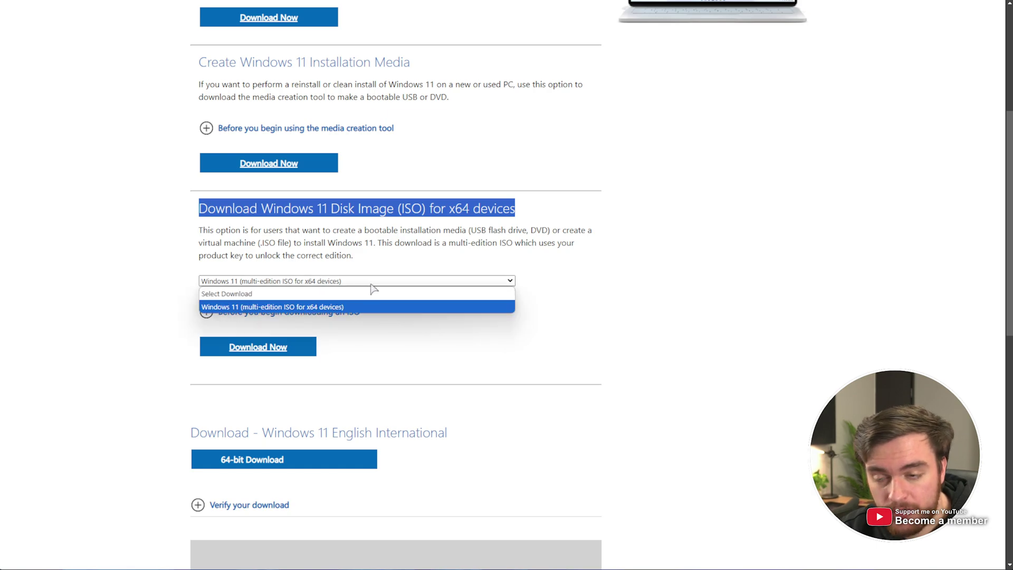
{"action": "left_click", "coordinate": [371, 285]}
{"action": "scroll", "coordinate": [297, 263], "scroll_direction": "down", "scroll_amount": 2}
{"action": "scroll", "coordinate": [287, 248], "scroll_direction": "down", "scroll_amount": 1}
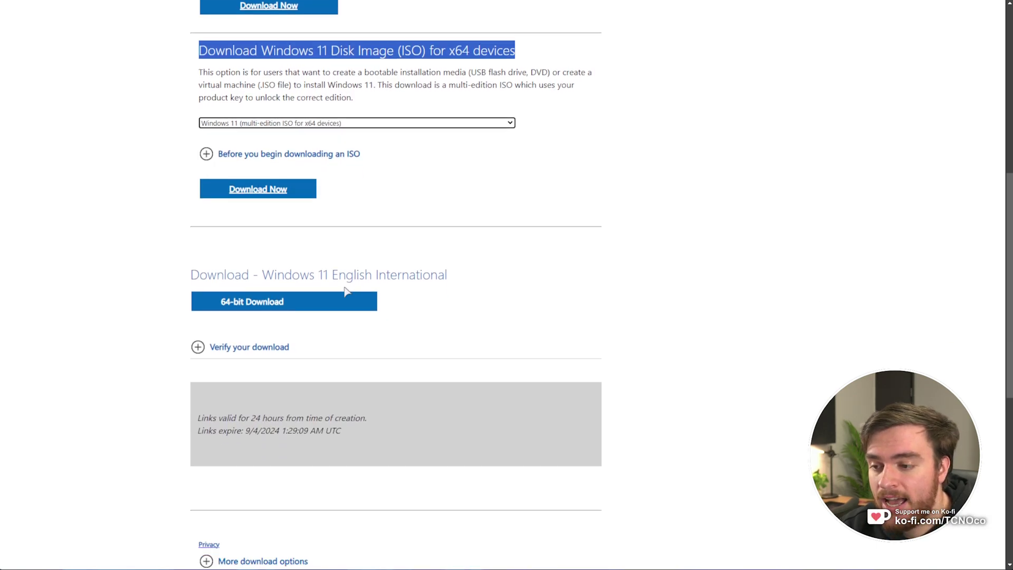
{"action": "left_click", "coordinate": [303, 303]}
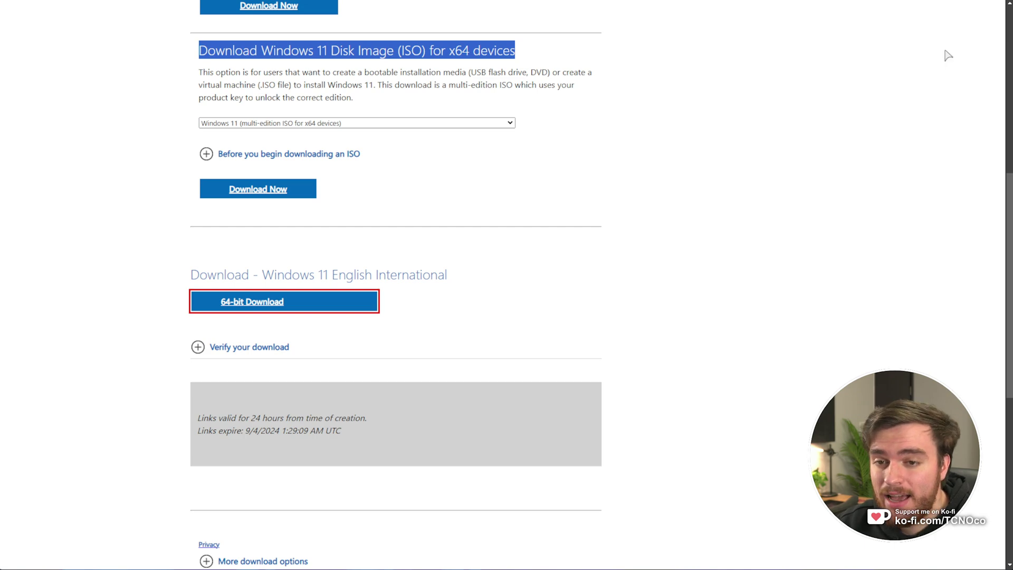
- Set the time and currency format to English (World) and begin installing Windows 11
{"action": "left_click", "coordinate": [918, 38]}
{"action": "left_click_drag", "start_coordinate": [200, 55], "coordinate": [491, 66]}
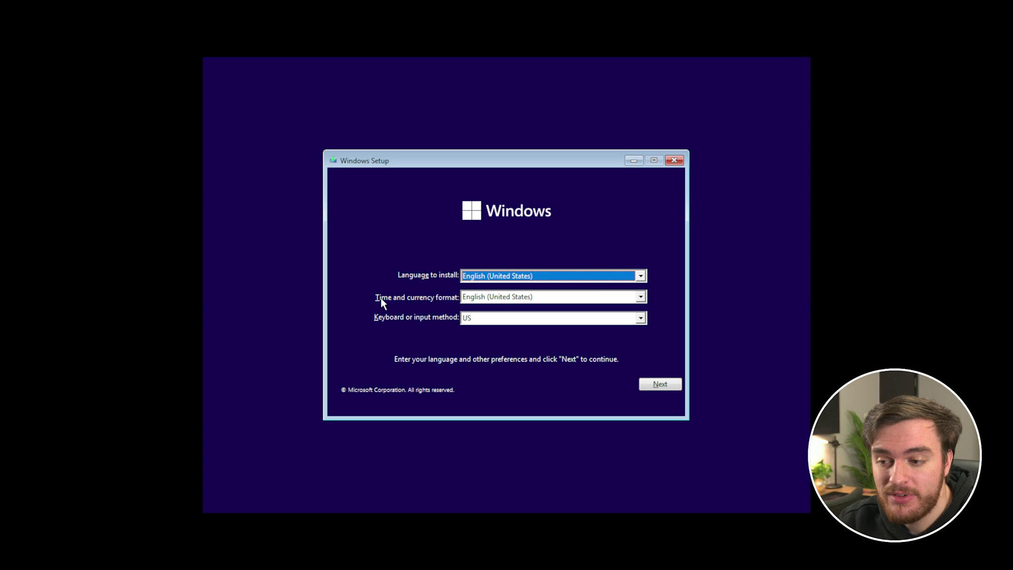
{"action": "left_click", "coordinate": [641, 298]}
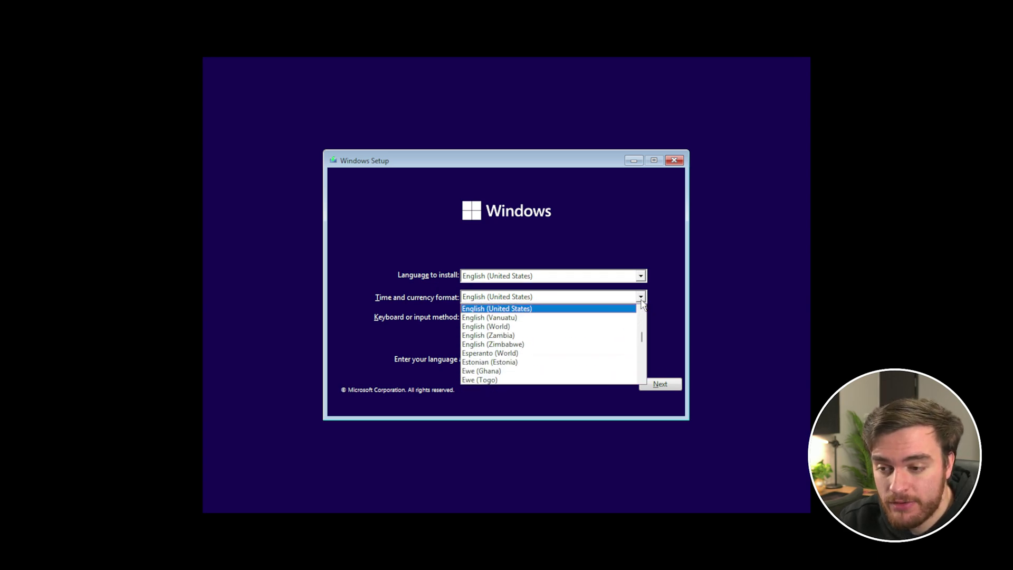
{"action": "left_click", "coordinate": [579, 330]}
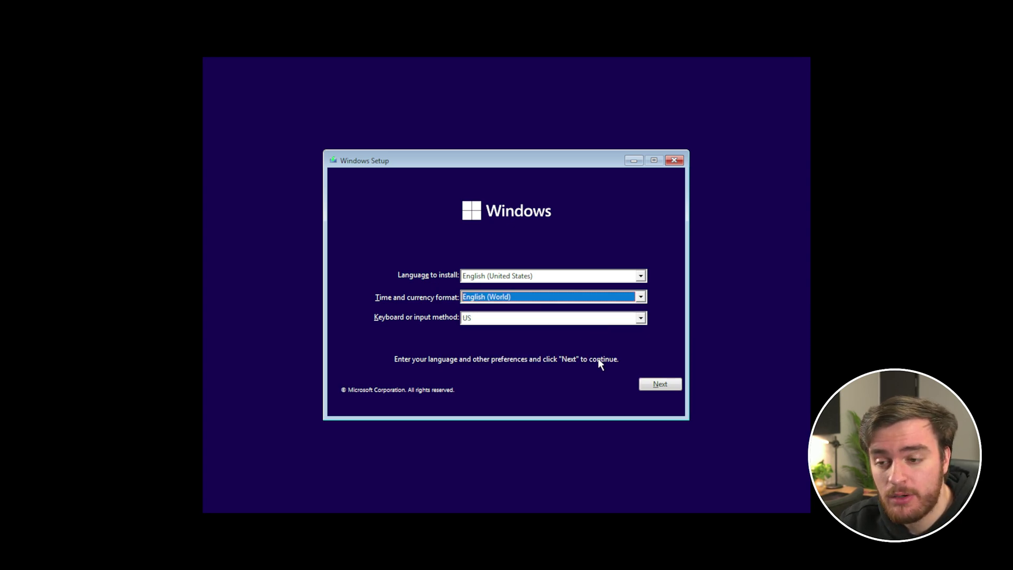
{"action": "left_click", "coordinate": [660, 384]}
{"action": "left_click", "coordinate": [502, 292]}
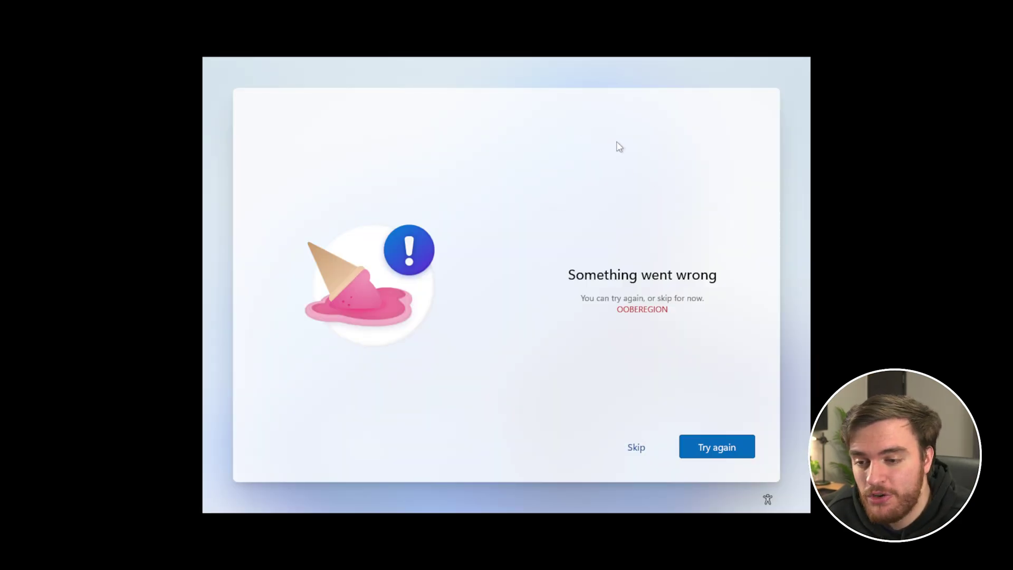
- Skip the failed region step, accept the US keyboard layout and skip a second layout
{"action": "left_click", "coordinate": [637, 448]}
{"action": "left_click", "coordinate": [733, 457]}
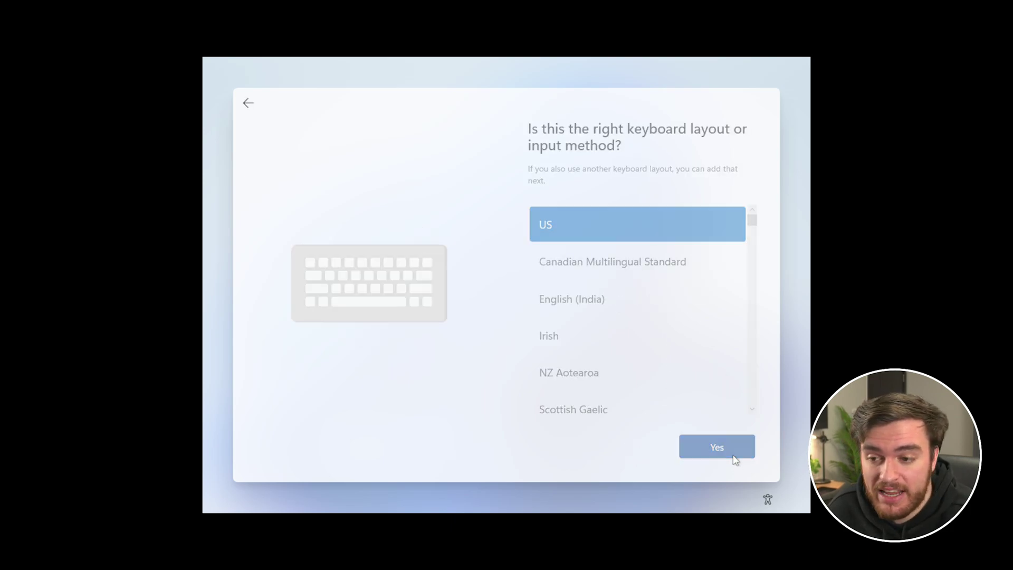
{"action": "left_click", "coordinate": [734, 456]}
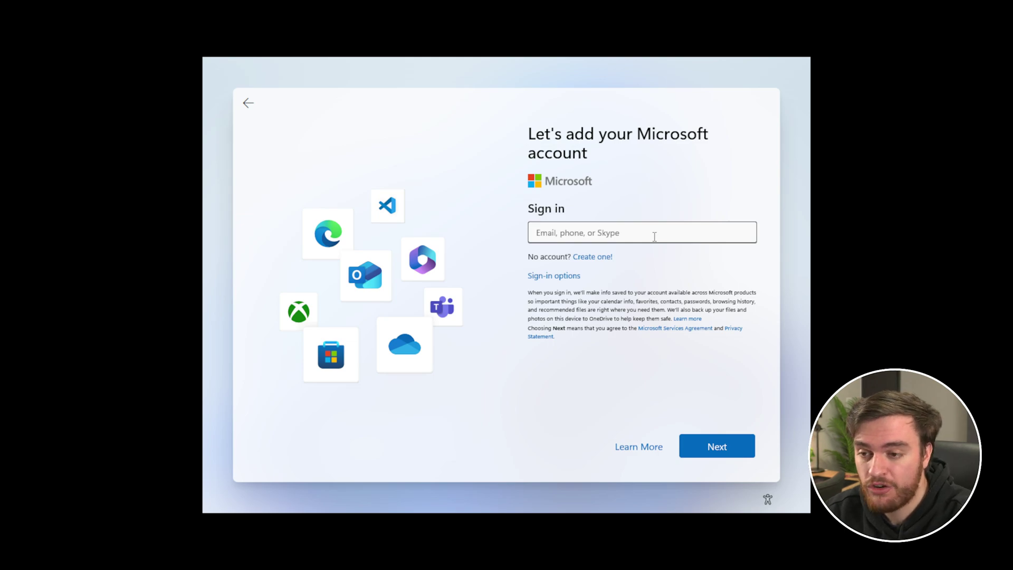
- Drop the network connection by running ipconfig /release in a Shift+F10 command prompt
{"action": "key", "text": "shift+F10"}
{"action": "type", "text": "i"}
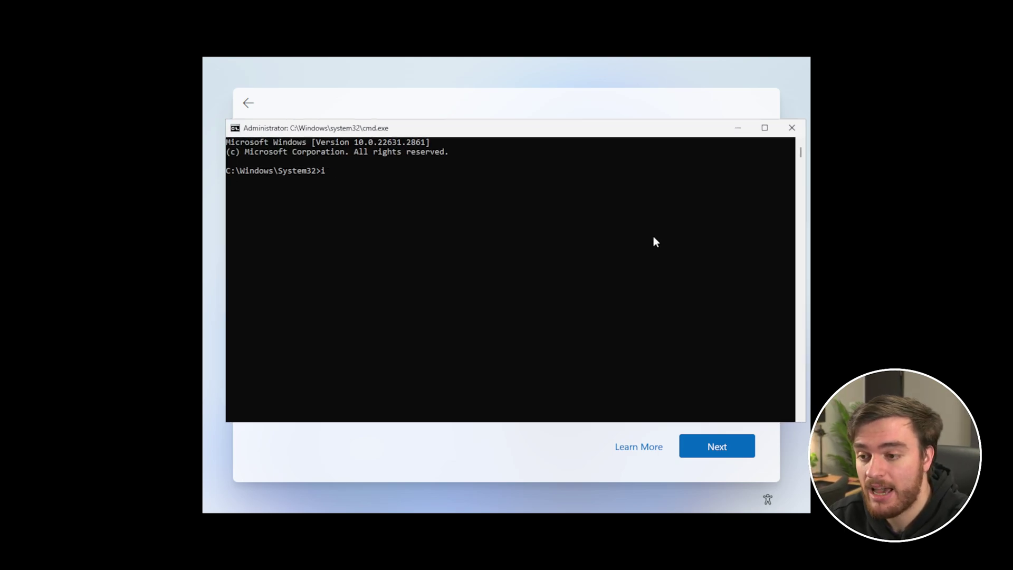
{"action": "type", "text": "pconfig "}
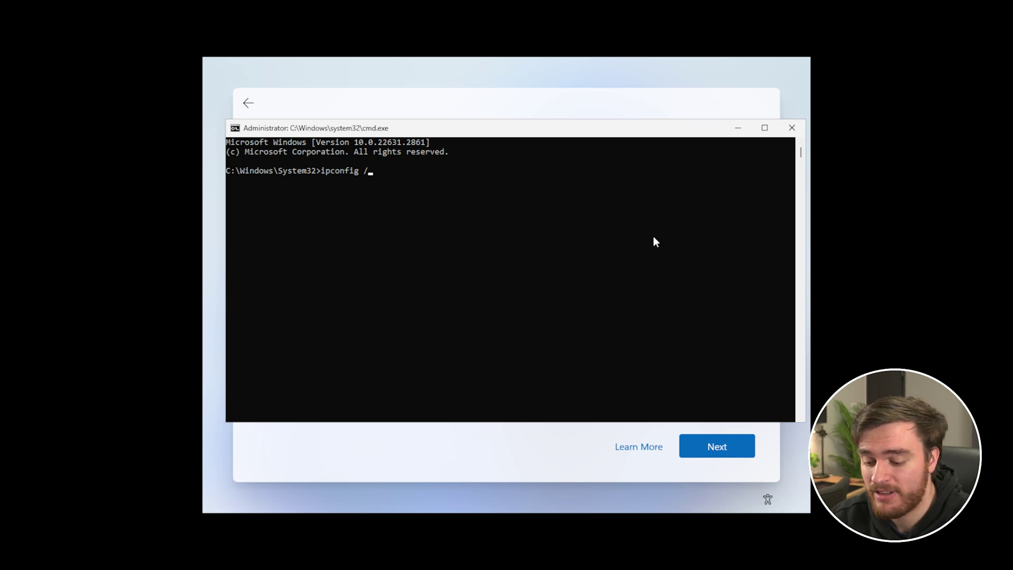
{"action": "type", "text": "/release"}
{"action": "key", "text": "Return"}
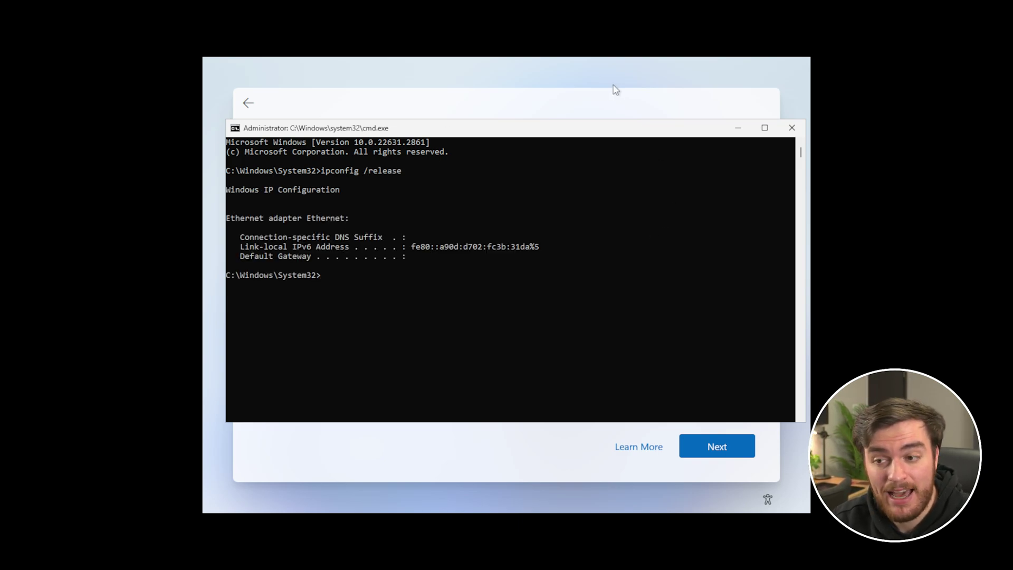
{"action": "left_click", "coordinate": [792, 128]}
- Create a passwordless local account and accept privacy settings with everything turned off
{"action": "left_click", "coordinate": [249, 104]}
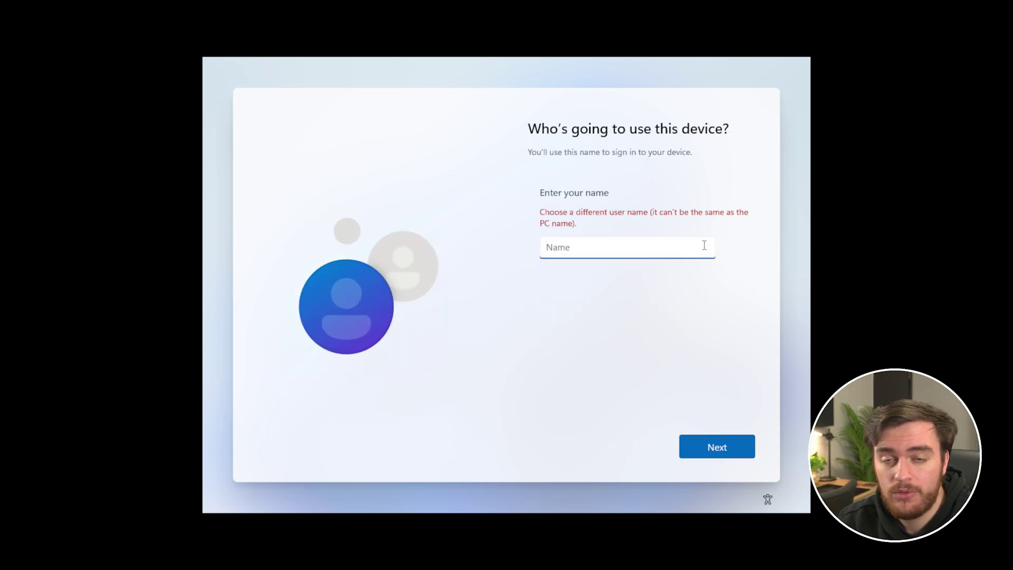
{"action": "type", "text": "Kraft"}
{"action": "key", "text": "Return"}
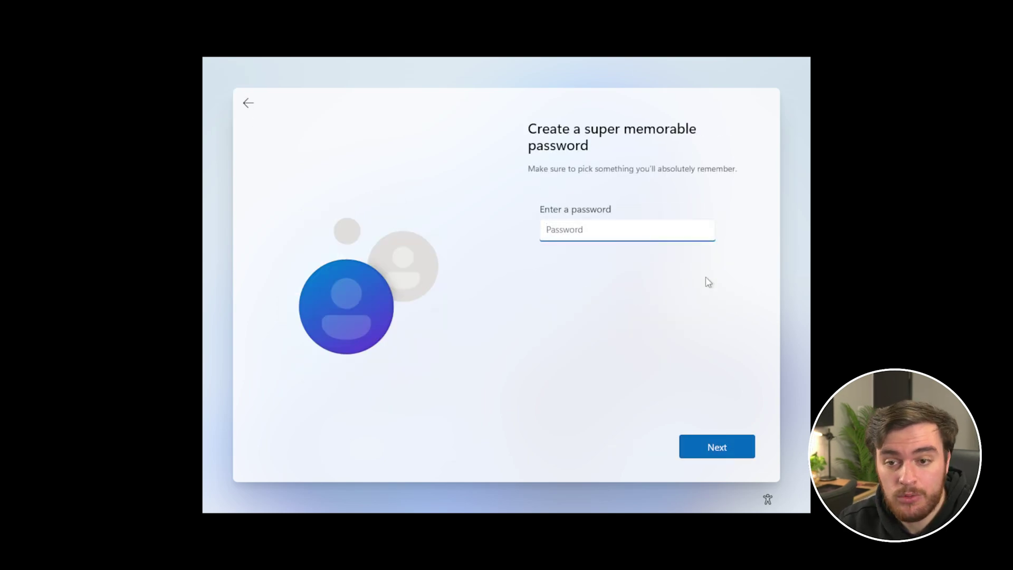
{"action": "left_click", "coordinate": [719, 443]}
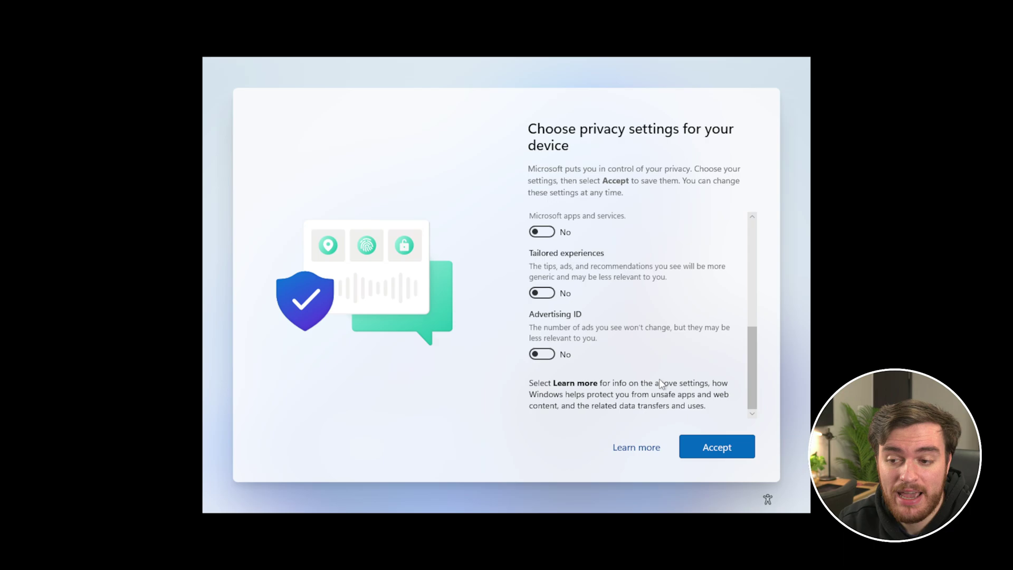
{"action": "scroll", "coordinate": [670, 343], "scroll_direction": "up", "scroll_amount": 10}
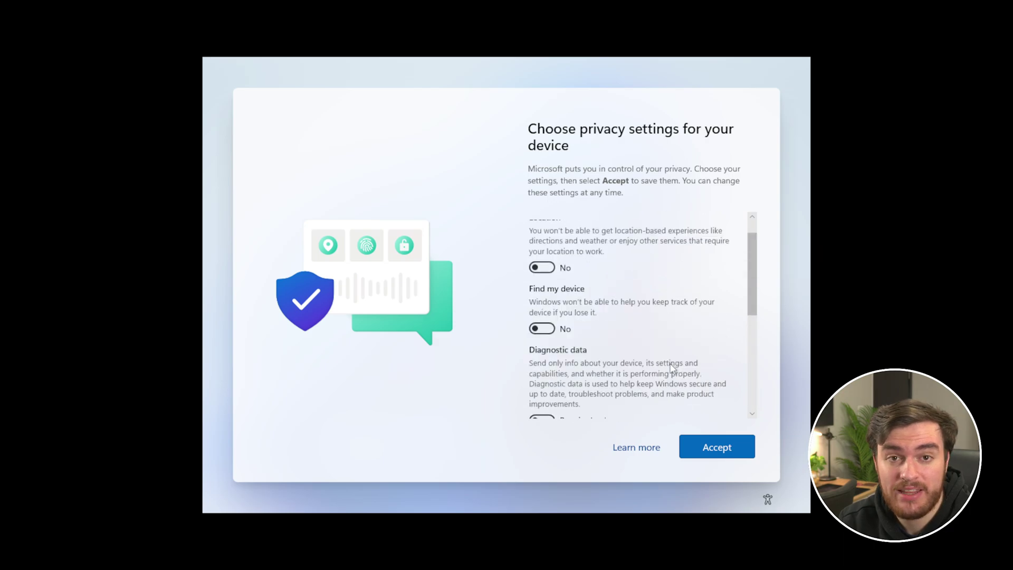
{"action": "left_click", "coordinate": [719, 457]}
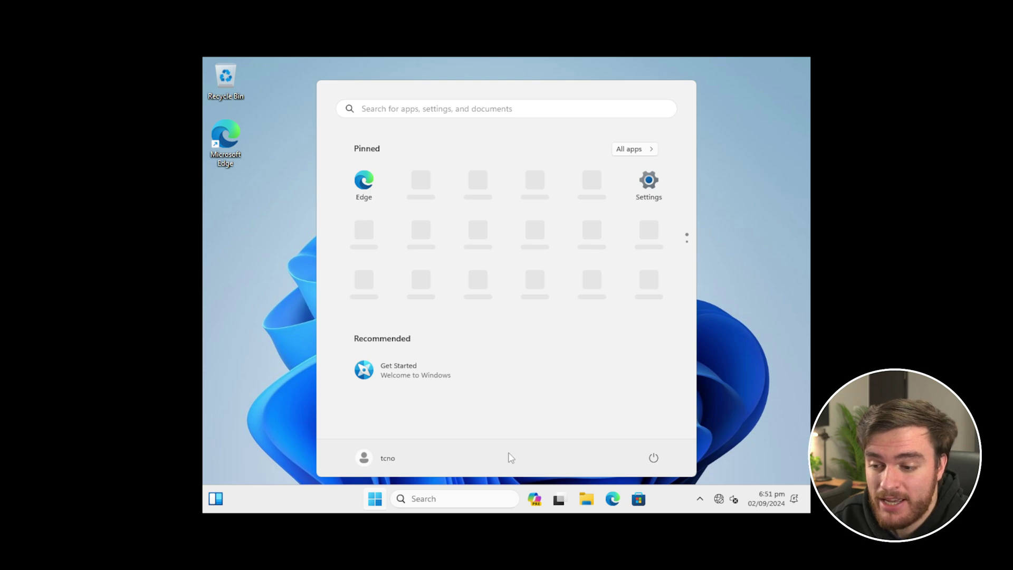
- Open All apps in the Start menu and scroll through the installed apps list
{"action": "left_click", "coordinate": [630, 152]}
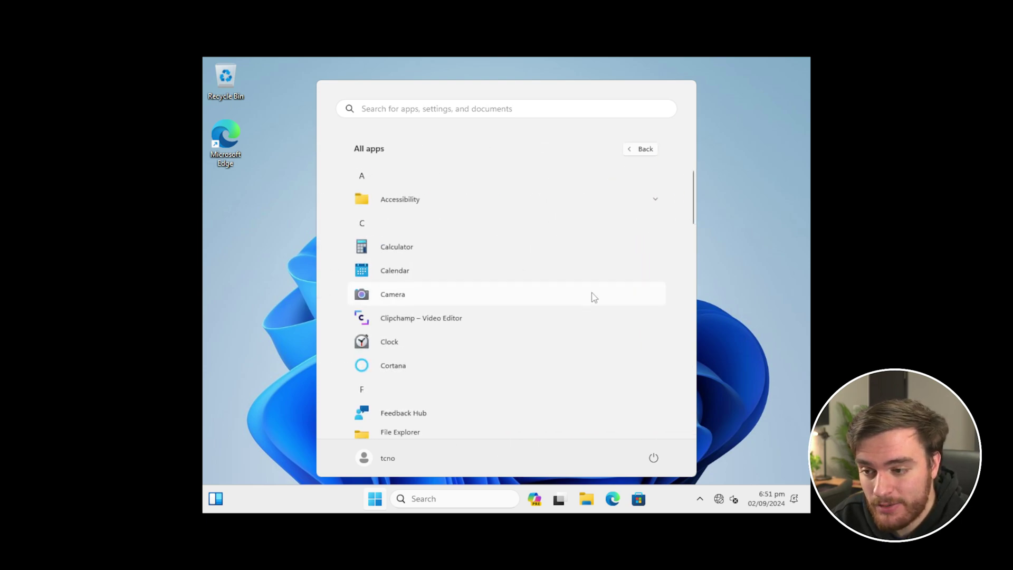
{"action": "scroll", "coordinate": [592, 294], "scroll_direction": "down", "scroll_amount": 8}
{"action": "scroll", "coordinate": [593, 297], "scroll_direction": "down", "scroll_amount": 8}
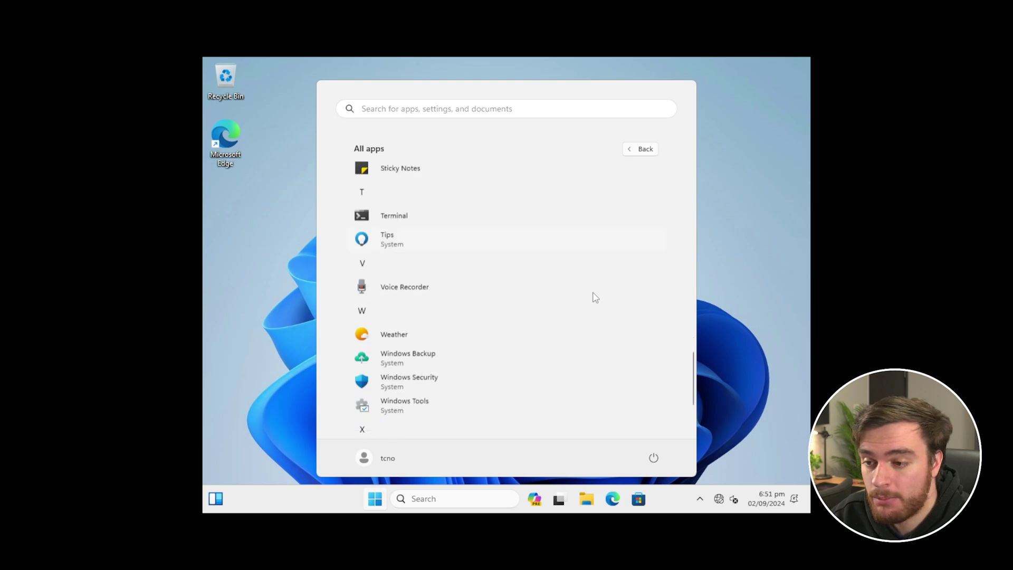
{"action": "scroll", "coordinate": [580, 312], "scroll_direction": "down", "scroll_amount": 1}
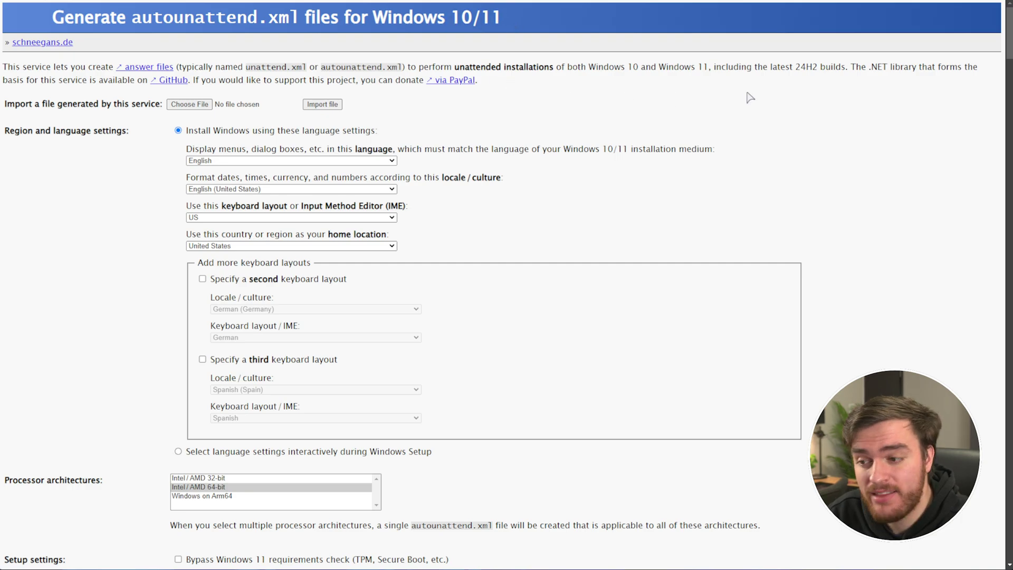
{"action": "scroll", "coordinate": [626, 285], "scroll_direction": "down", "scroll_amount": 15}
{"action": "scroll", "coordinate": [626, 285], "scroll_direction": "down", "scroll_amount": 20}
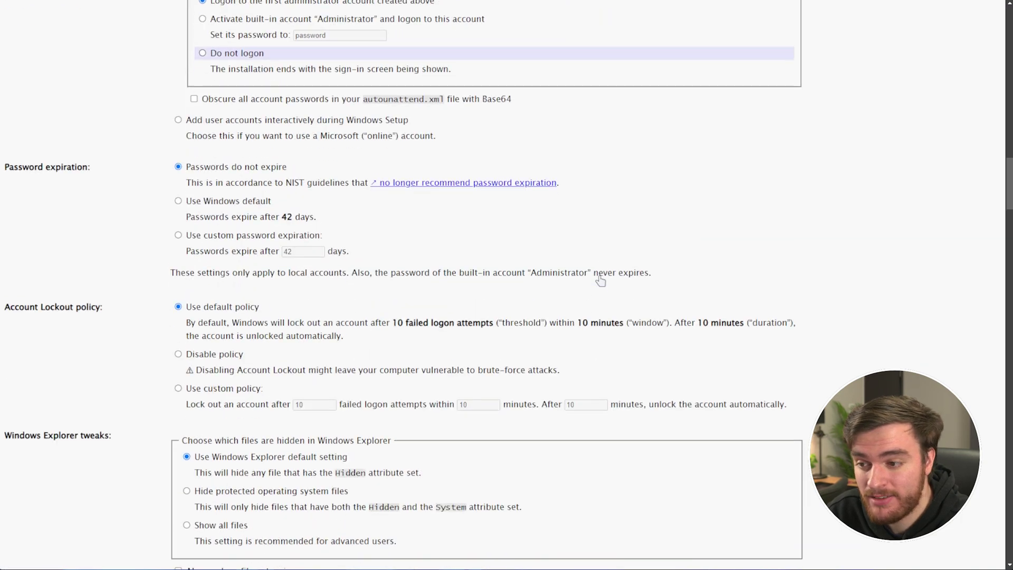
{"action": "scroll", "coordinate": [583, 285], "scroll_direction": "down", "scroll_amount": 6}
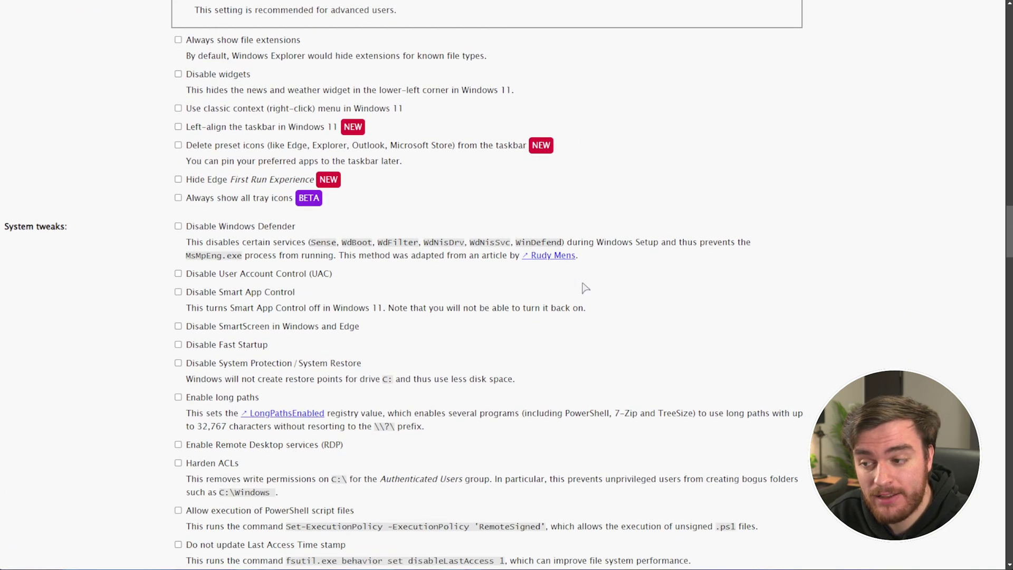
{"action": "scroll", "coordinate": [410, 176], "scroll_direction": "down", "scroll_amount": 20}
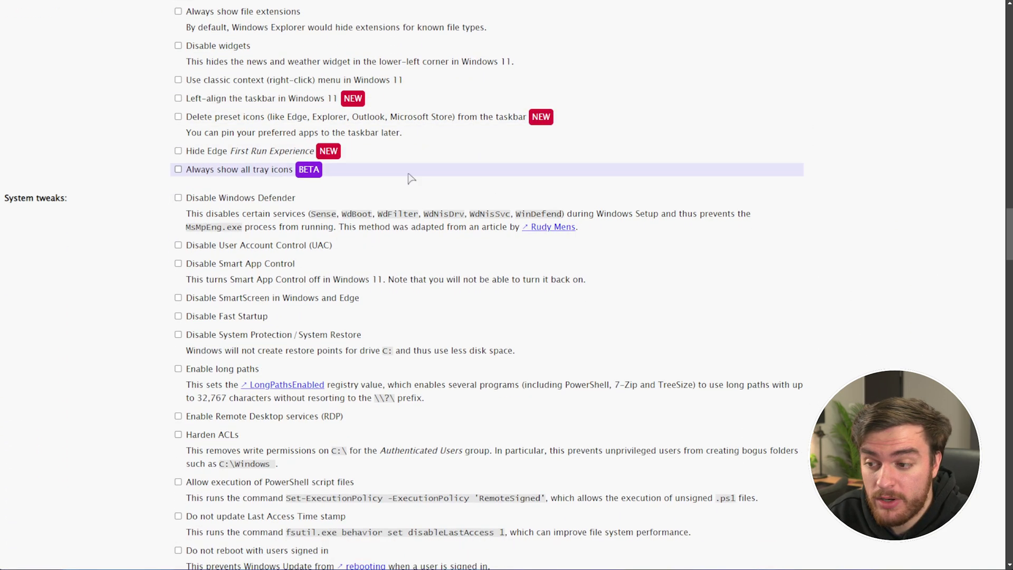
{"action": "scroll", "coordinate": [432, 335], "scroll_direction": "up", "scroll_amount": 1}
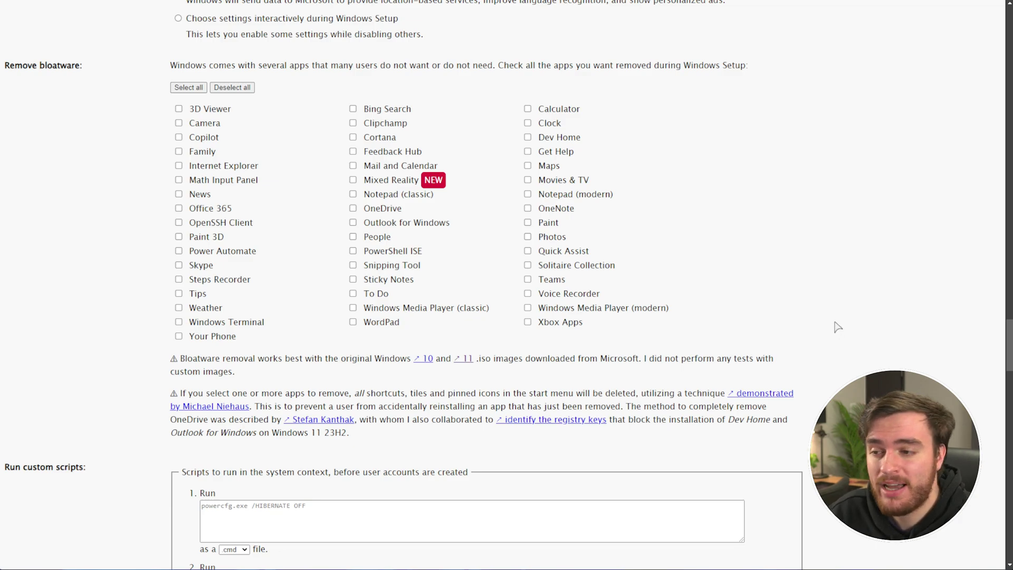
{"action": "key", "text": "Home"}
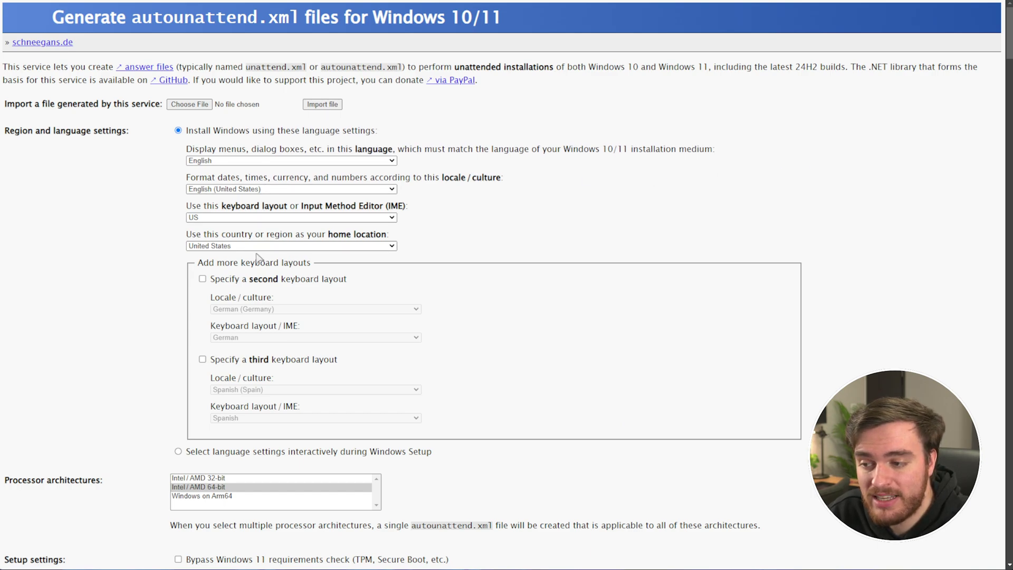
{"action": "scroll", "coordinate": [257, 258], "scroll_direction": "down", "scroll_amount": 7}
{"action": "left_click_drag", "start_coordinate": [80, 193], "coordinate": [3, 195]}
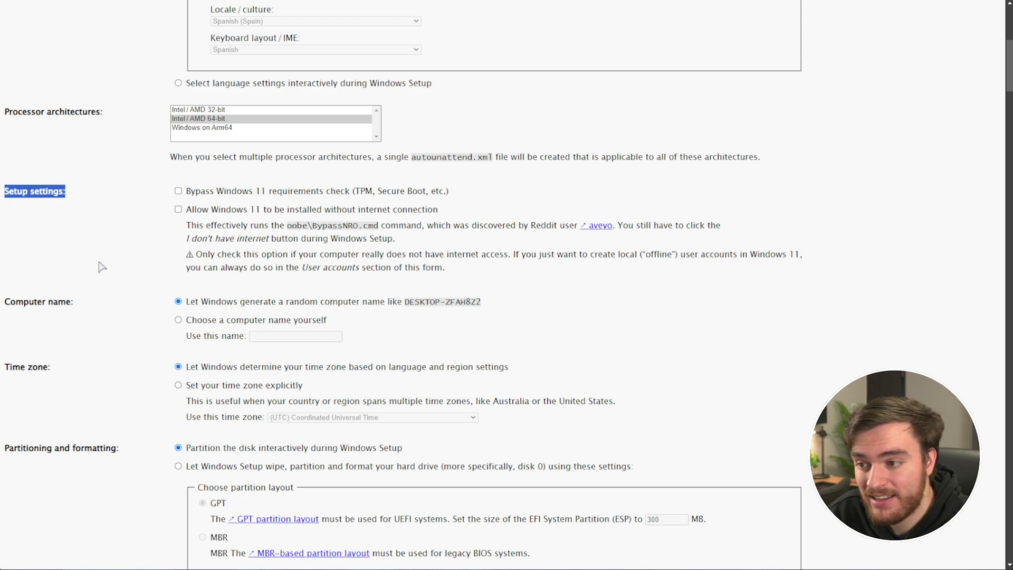
- Enable bypassing the Windows 11 requirements check, then move down to the Windows edition section
{"action": "left_click", "coordinate": [306, 194]}
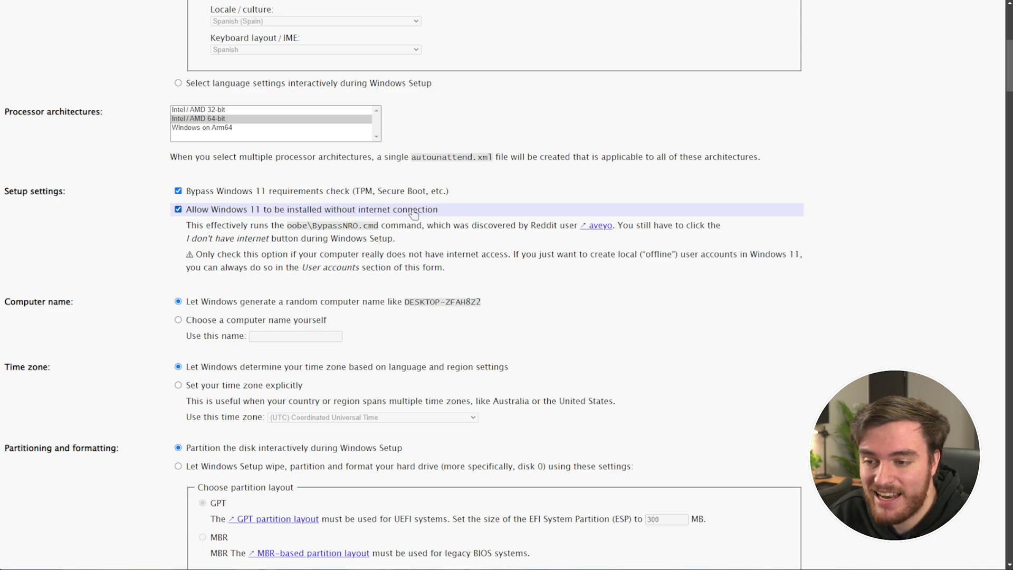
{"action": "scroll", "coordinate": [413, 214], "scroll_direction": "down", "scroll_amount": 2}
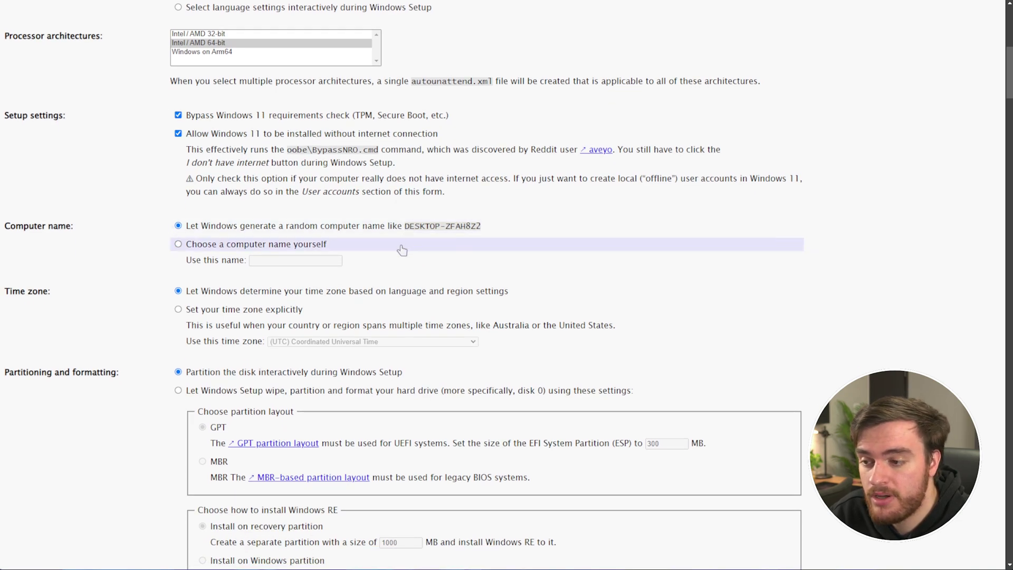
{"action": "scroll", "coordinate": [404, 259], "scroll_direction": "down", "scroll_amount": 1}
{"action": "scroll", "coordinate": [404, 259], "scroll_direction": "down", "scroll_amount": 2}
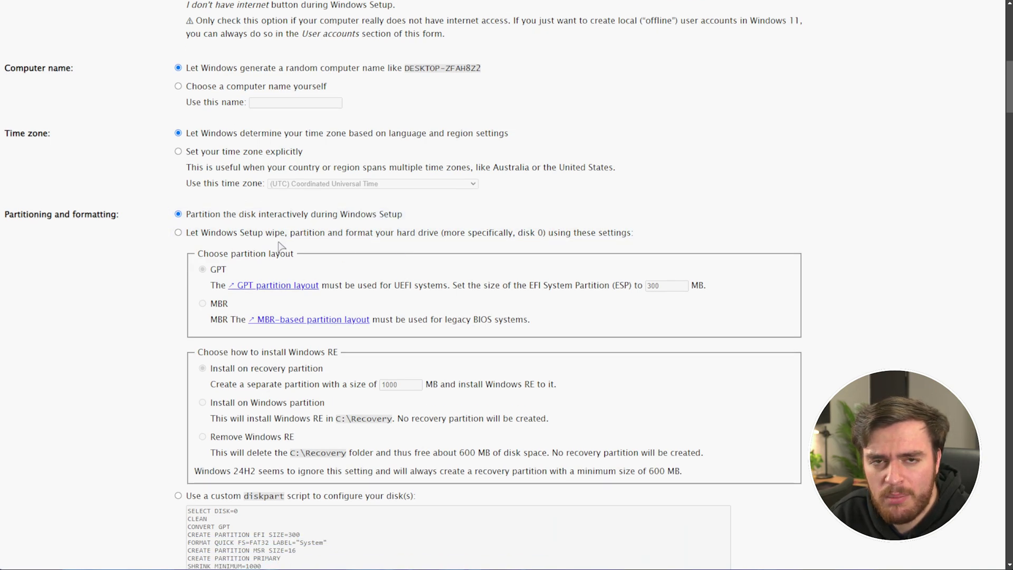
{"action": "scroll", "coordinate": [169, 211], "scroll_direction": "down", "scroll_amount": 5}
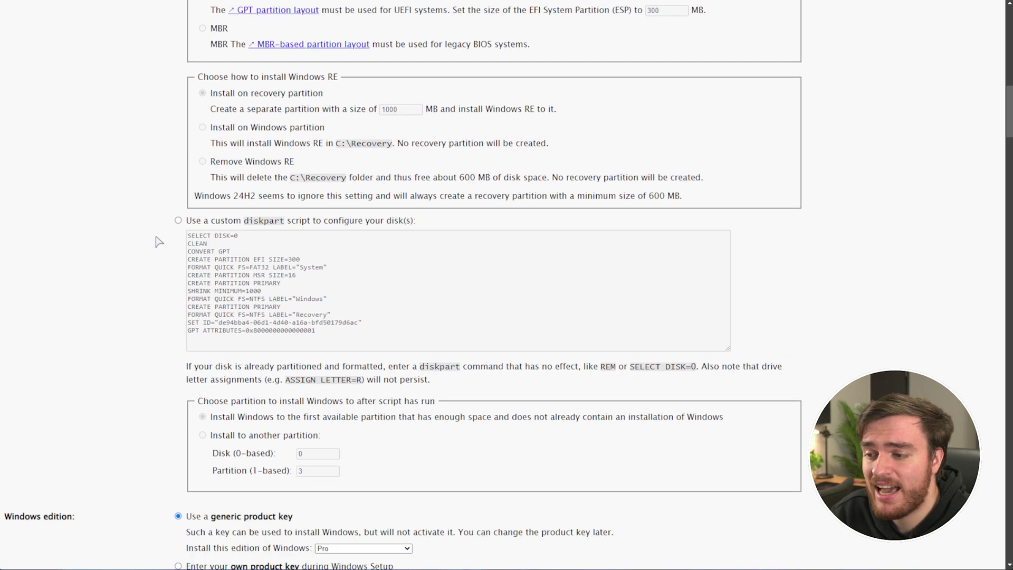
{"action": "scroll", "coordinate": [158, 242], "scroll_direction": "down", "scroll_amount": 8}
{"action": "left_click_drag", "start_coordinate": [76, 108], "coordinate": [1, 108]}
- Keep Pro as the Windows edition to install
{"action": "left_click", "coordinate": [341, 140]}
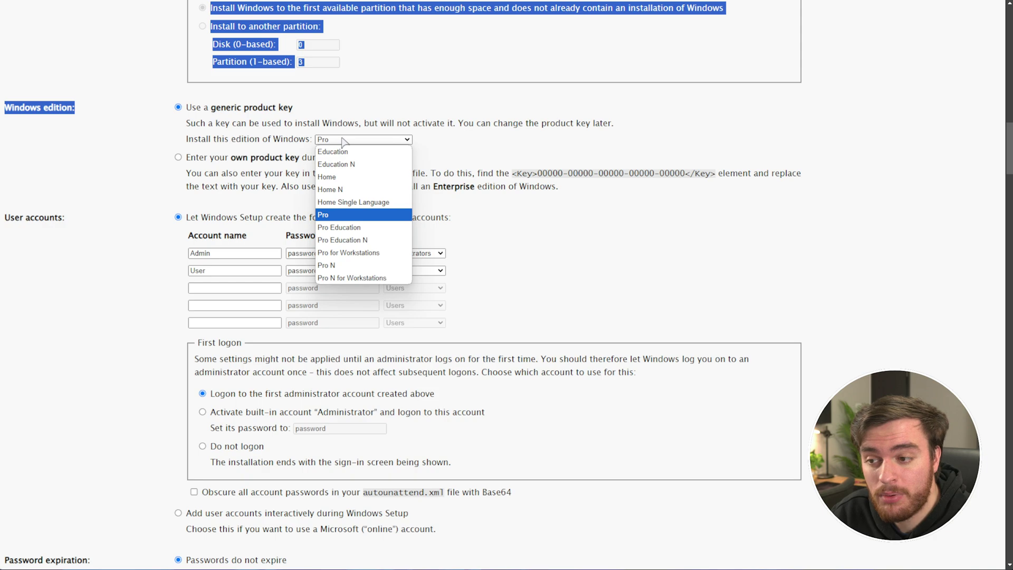
{"action": "left_click", "coordinate": [330, 138]}
{"action": "scroll", "coordinate": [247, 158], "scroll_direction": "down", "scroll_amount": 2}
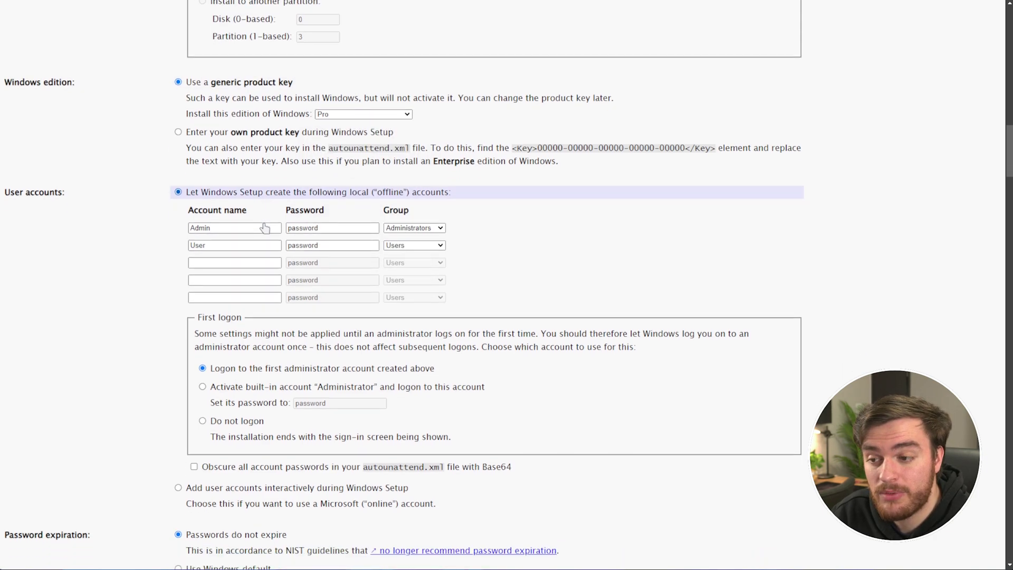
- Rename the Admin account to your own user name and leave its password blank
{"action": "left_click_drag", "start_coordinate": [247, 153], "coordinate": [182, 149]}
{"action": "key", "text": "BackSpace"}
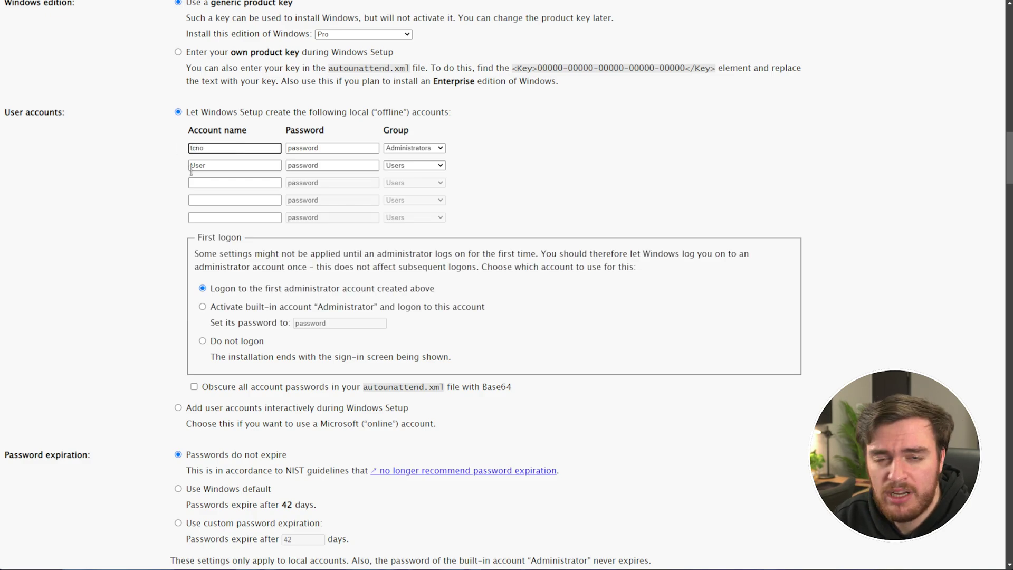
{"action": "type", "text": "tcno"}
{"action": "key", "text": "Tab"}
{"action": "key", "text": "BackSpace"}
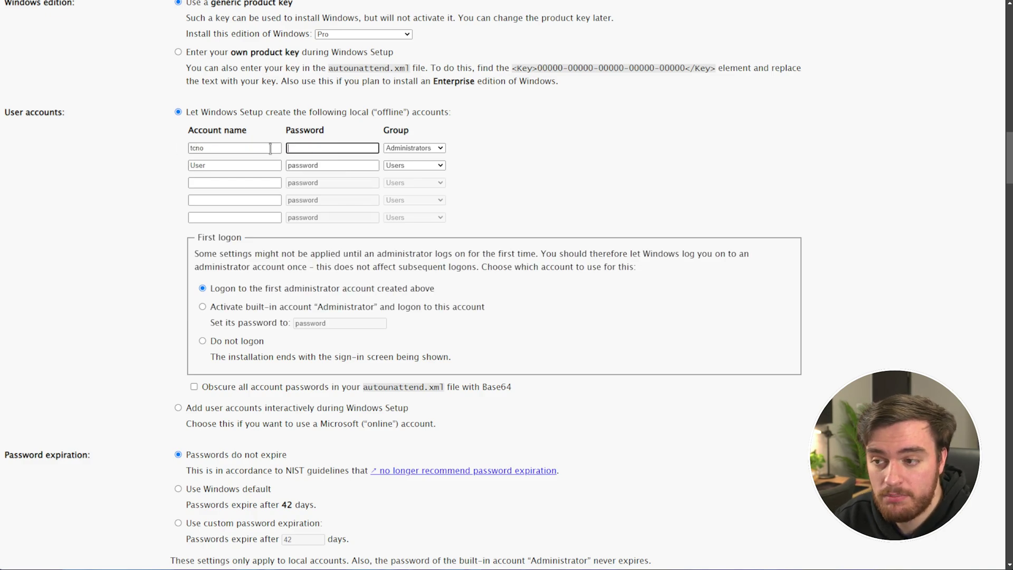
- Delete the second 'User' account so only the administrator account remains
{"action": "double_click", "coordinate": [256, 165]}
{"action": "key", "text": "BackSpace"}
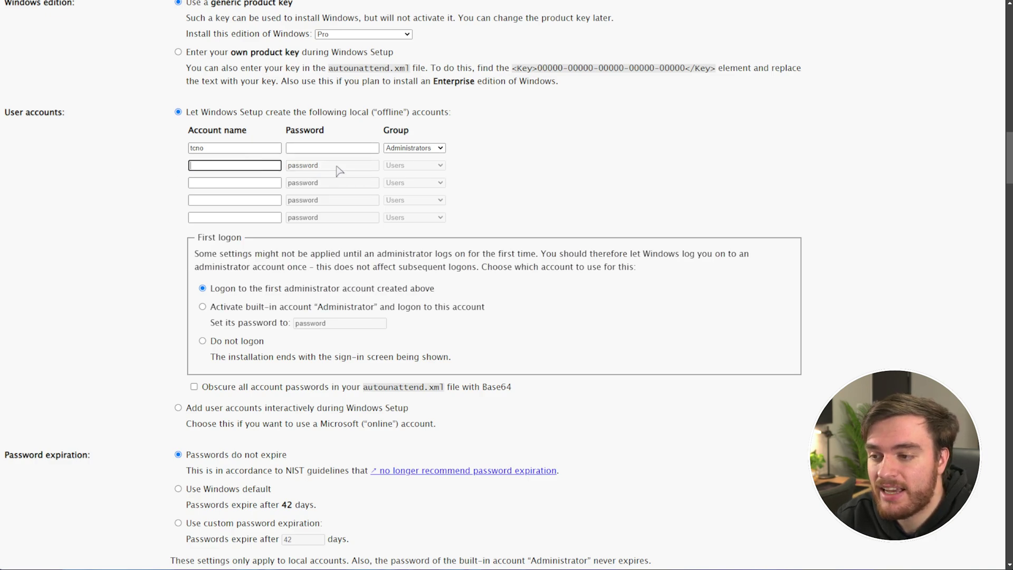
{"action": "left_click", "coordinate": [509, 144]}
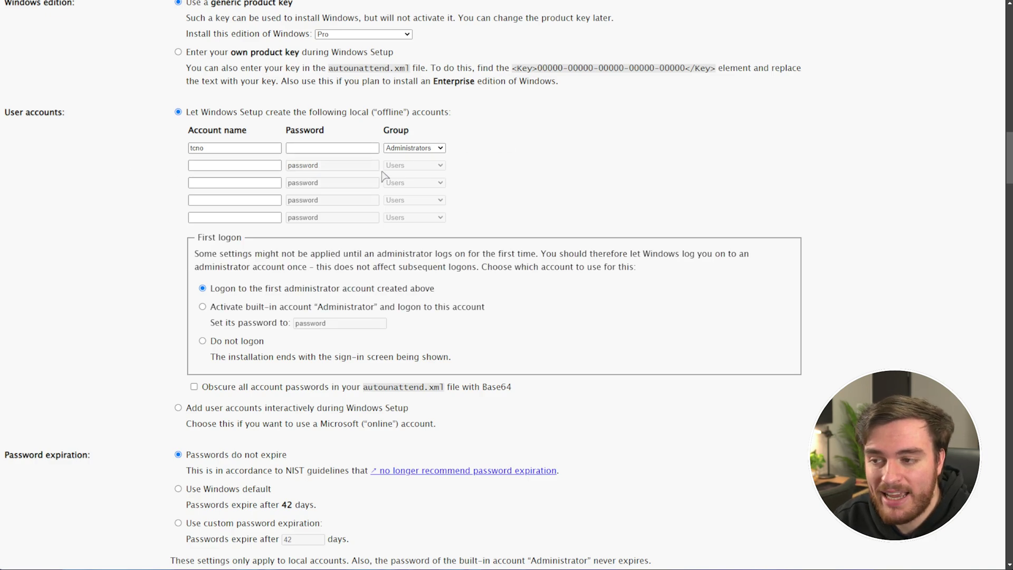
{"action": "scroll", "coordinate": [401, 180], "scroll_direction": "up", "scroll_amount": 2}
{"action": "scroll", "coordinate": [430, 181], "scroll_direction": "down", "scroll_amount": 6}
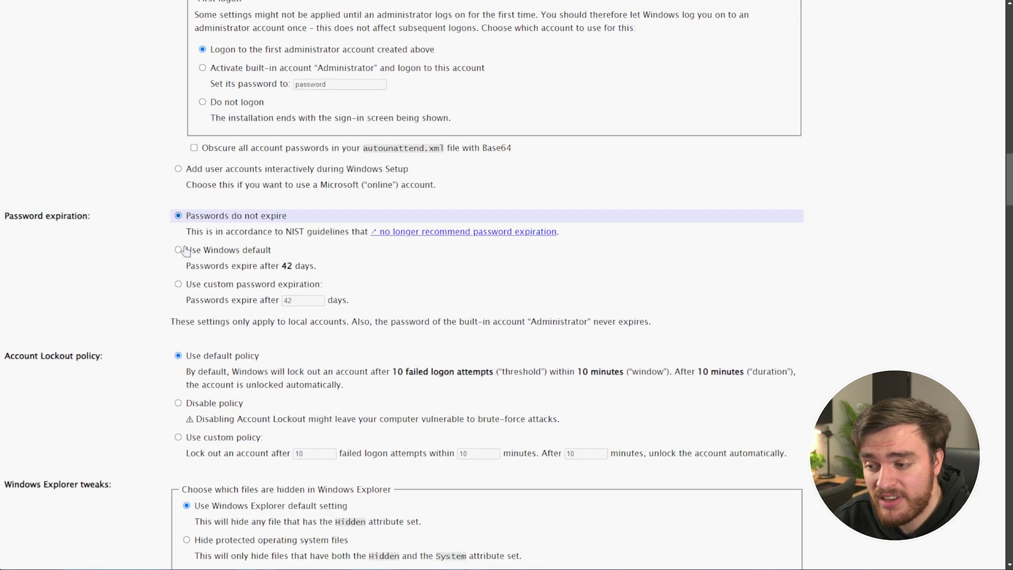
{"action": "scroll", "coordinate": [190, 251], "scroll_direction": "down", "scroll_amount": 3}
{"action": "scroll", "coordinate": [180, 248], "scroll_direction": "down", "scroll_amount": 6}
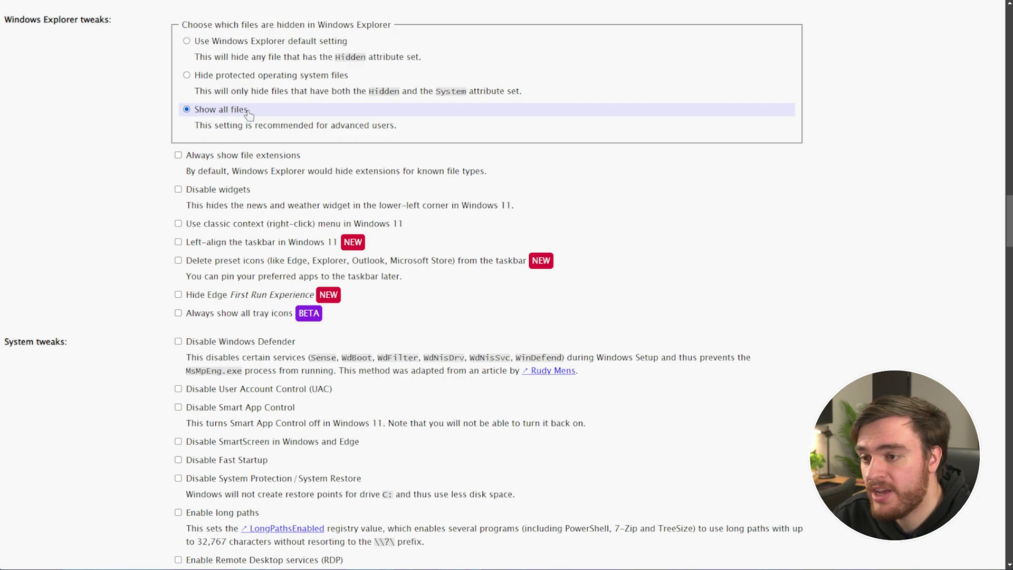
- Show file extensions, switch to the classic context menu, and left-align the taskbar
{"action": "left_click", "coordinate": [260, 163]}
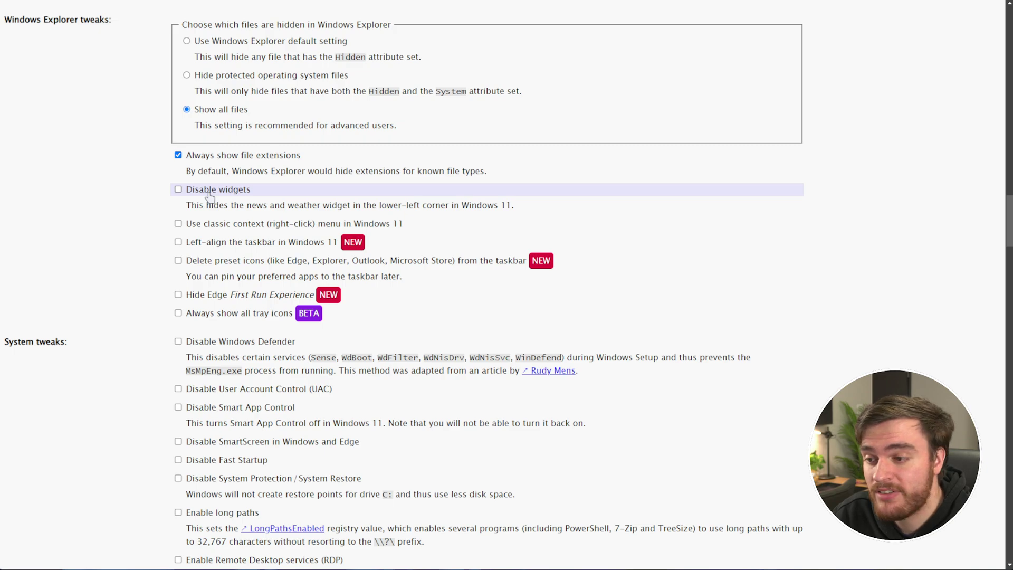
{"action": "left_click_drag", "start_coordinate": [306, 208], "coordinate": [257, 207]}
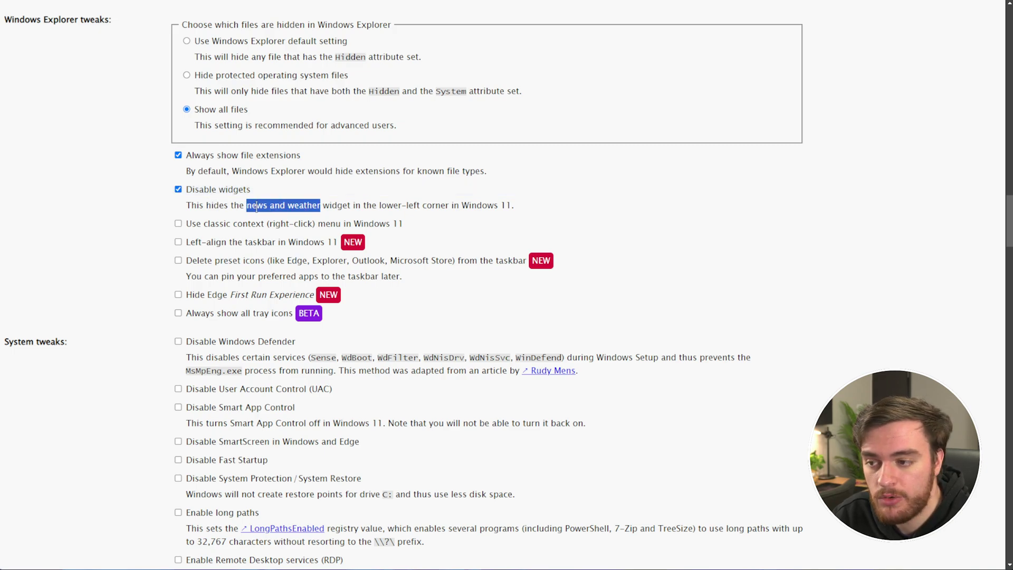
{"action": "left_click", "coordinate": [285, 228]}
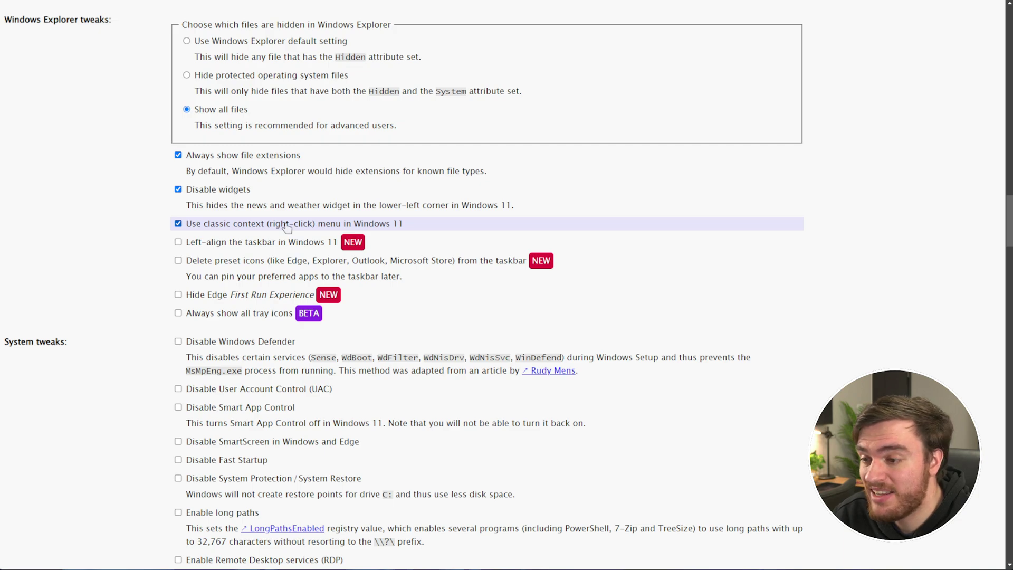
{"action": "left_click", "coordinate": [298, 243]}
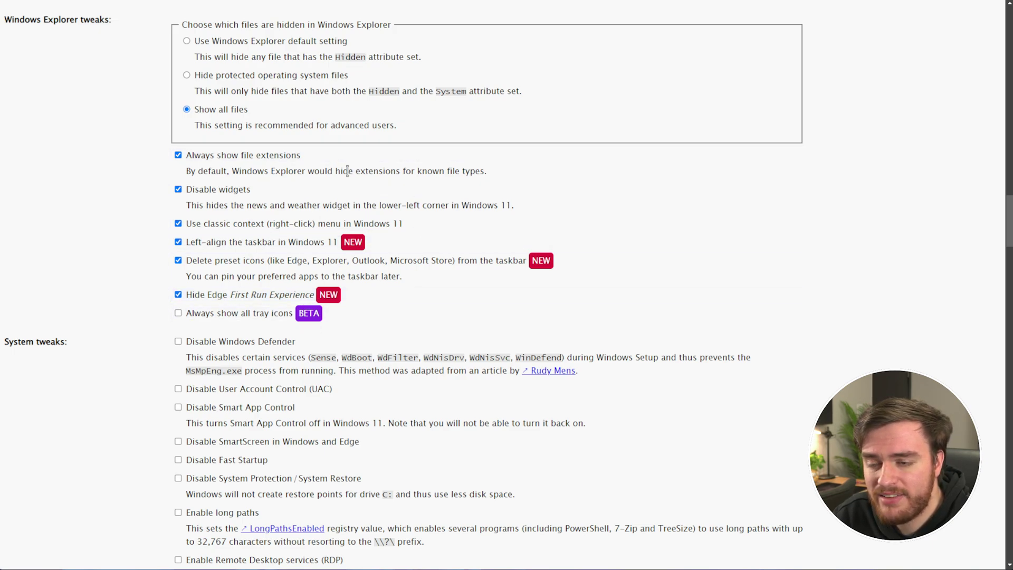
- Enable long paths in the System tweaks section
{"action": "middle_click", "coordinate": [140, 215]}
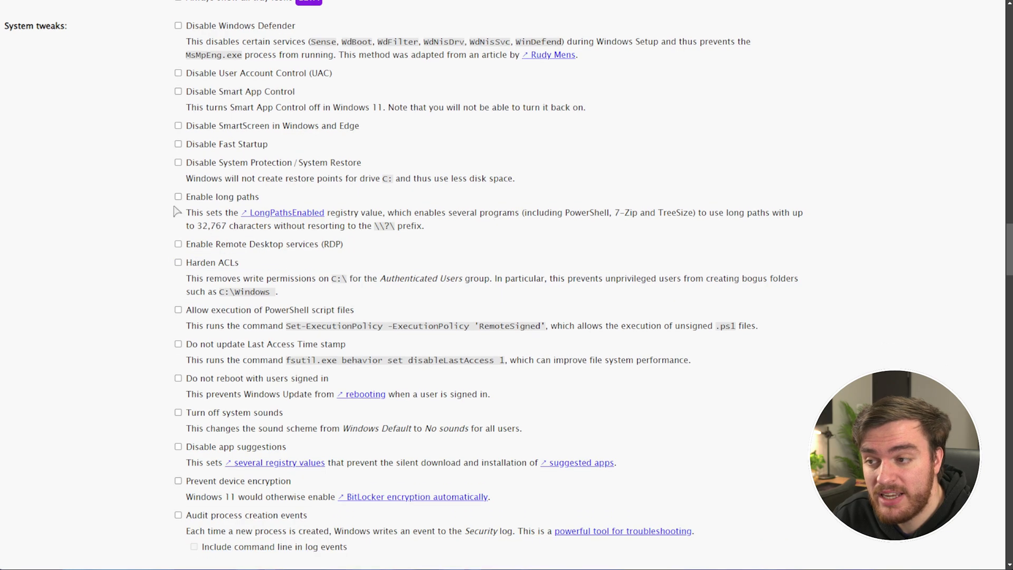
{"action": "middle_click", "coordinate": [142, 217]}
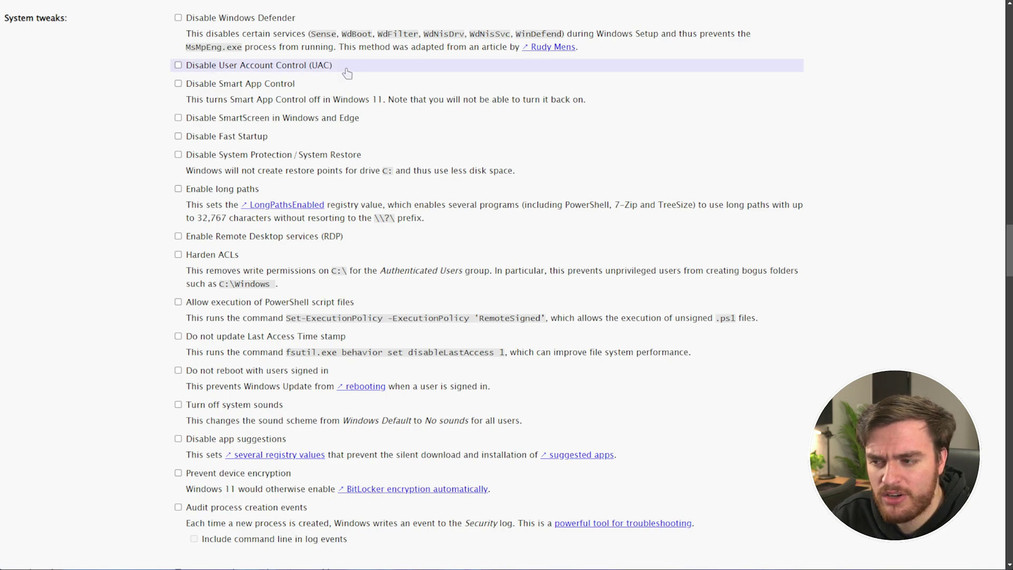
{"action": "left_click", "coordinate": [235, 189]}
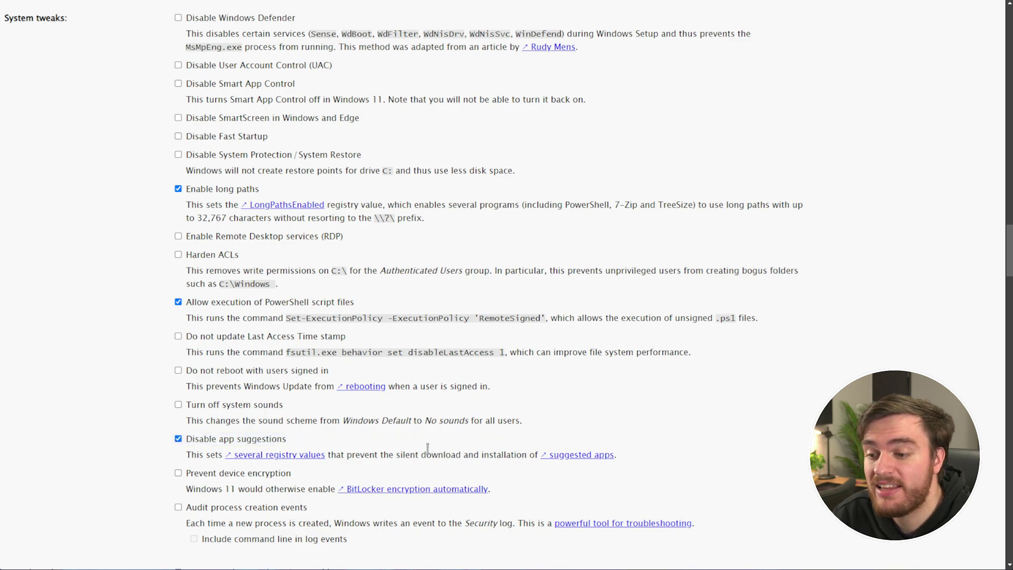
- Read the linked article about suggested apps, then return to the generator page
{"action": "left_click_drag", "start_coordinate": [395, 457], "coordinate": [529, 455]}
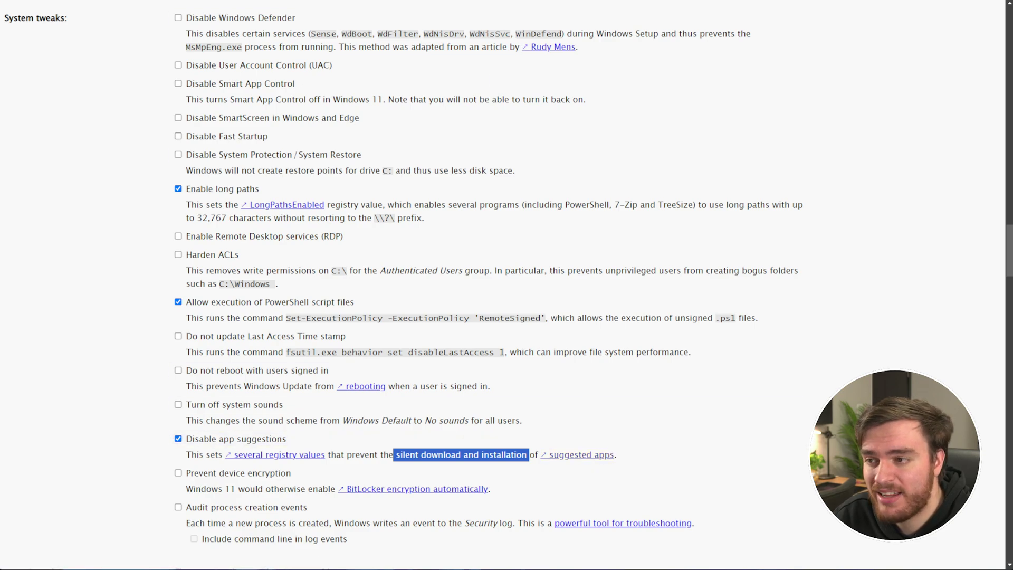
{"action": "left_click", "coordinate": [611, 452]}
{"action": "scroll", "coordinate": [746, 188], "scroll_direction": "down", "scroll_amount": 4}
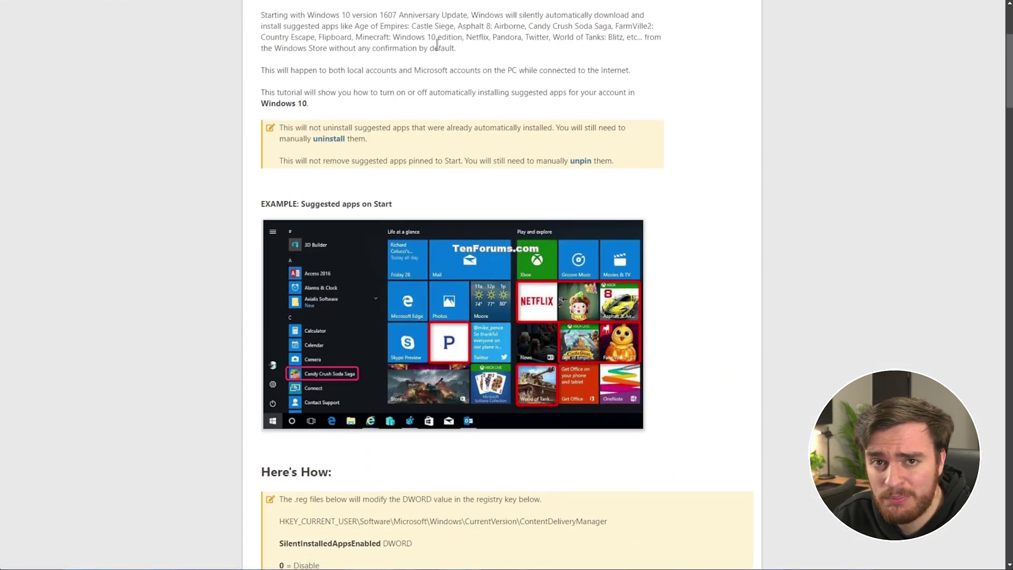
{"action": "key", "text": "ctrl+w"}
{"action": "scroll", "coordinate": [82, 298], "scroll_direction": "down", "scroll_amount": 5}
{"action": "scroll", "coordinate": [82, 298], "scroll_direction": "down", "scroll_amount": 4}
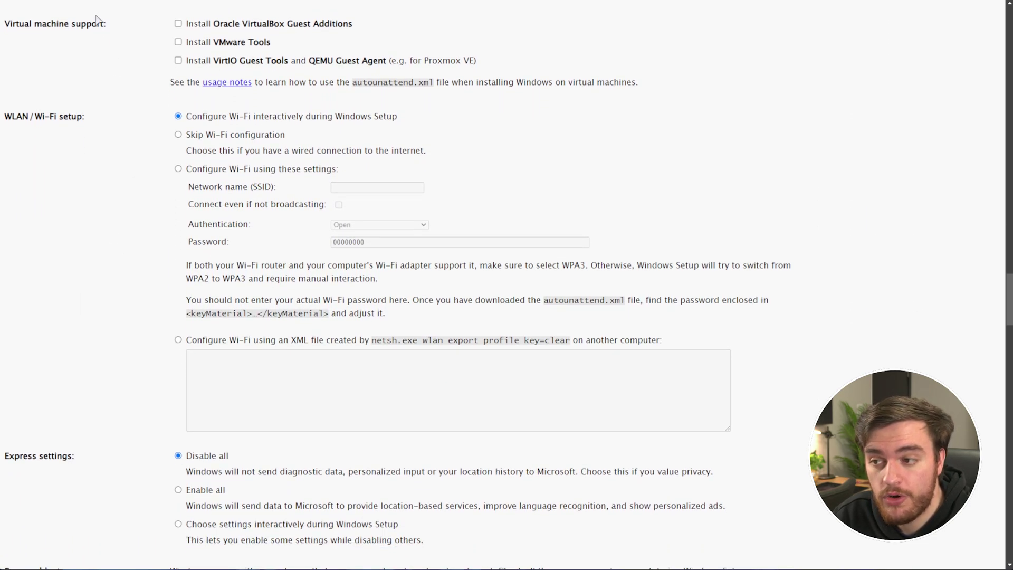
- Leave Wi-Fi configuration skipped and express settings on 'Disable all'
{"action": "scroll", "coordinate": [124, 90], "scroll_direction": "down", "scroll_amount": 2}
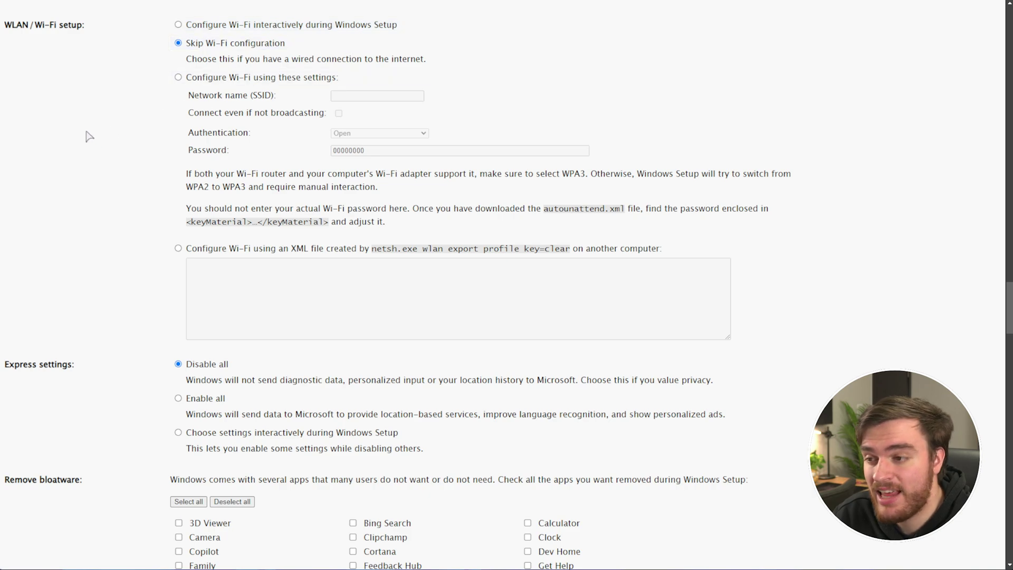
{"action": "scroll", "coordinate": [129, 186], "scroll_direction": "down", "scroll_amount": 6}
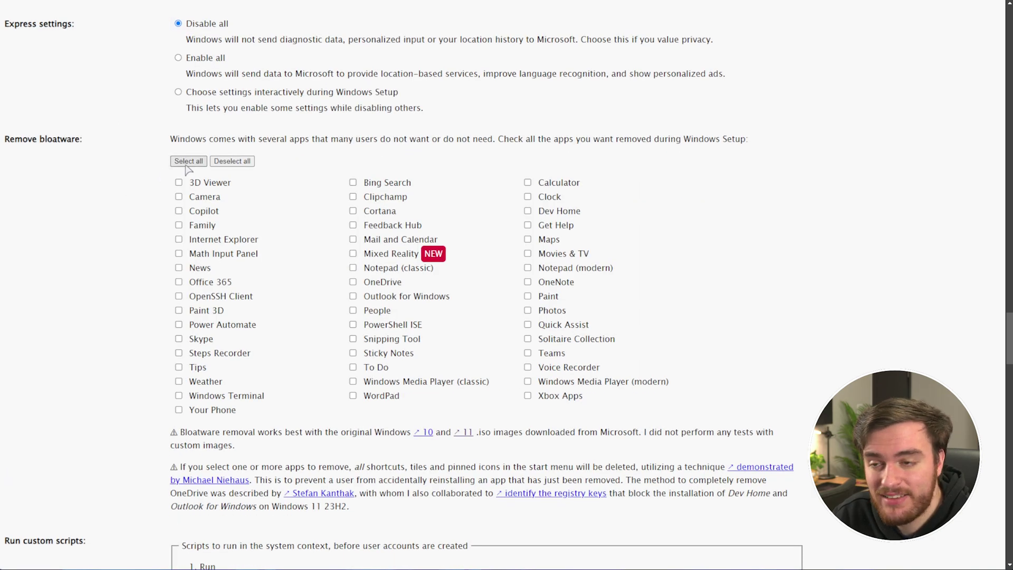
{"action": "left_click_drag", "start_coordinate": [186, 39], "coordinate": [581, 38]}
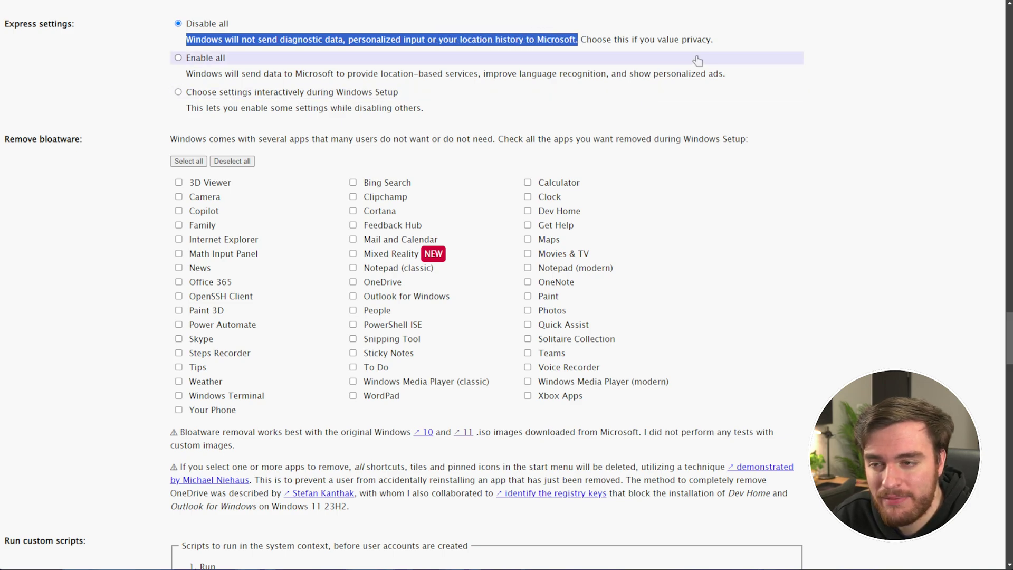
- Mark every bloatware app for removal
{"action": "middle_click", "coordinate": [166, 121]}
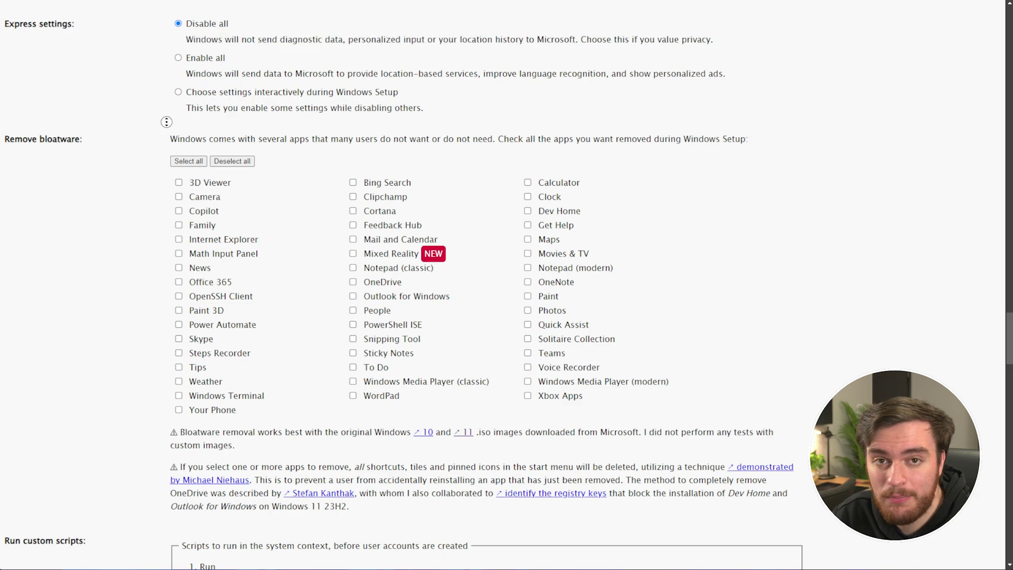
{"action": "scroll", "coordinate": [167, 122], "scroll_direction": "down", "scroll_amount": 2}
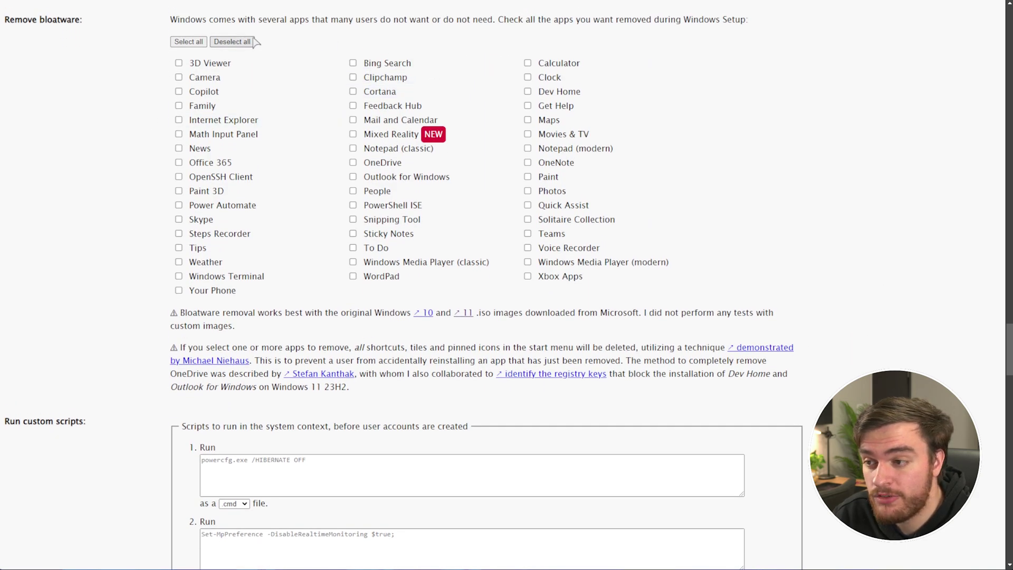
{"action": "left_click", "coordinate": [189, 42]}
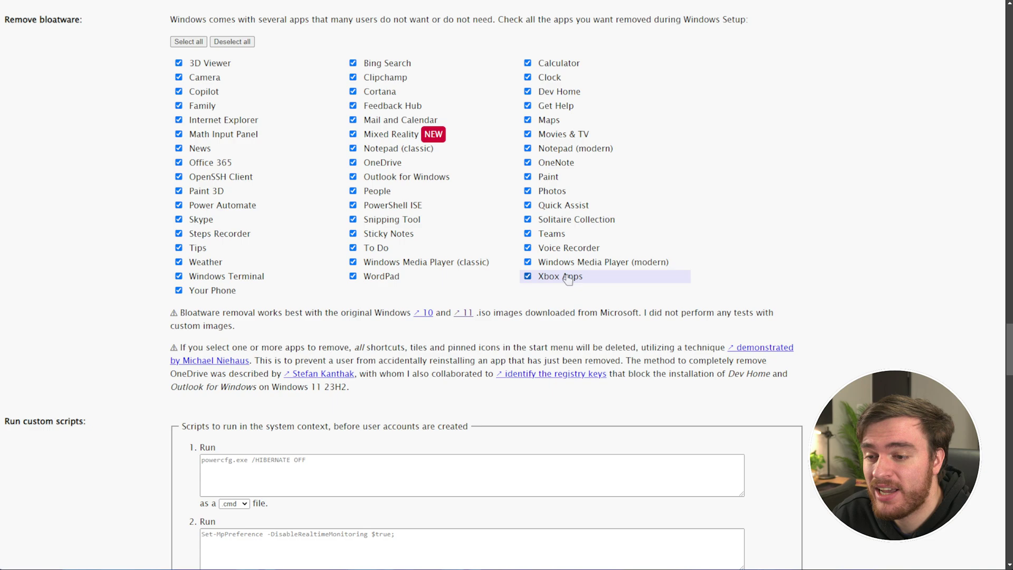
- Untick Notepad (classic and modern), Cortana, Internet Explorer, OpenSSH Client, Photos and Windows Terminal
{"action": "left_click", "coordinate": [432, 149]}
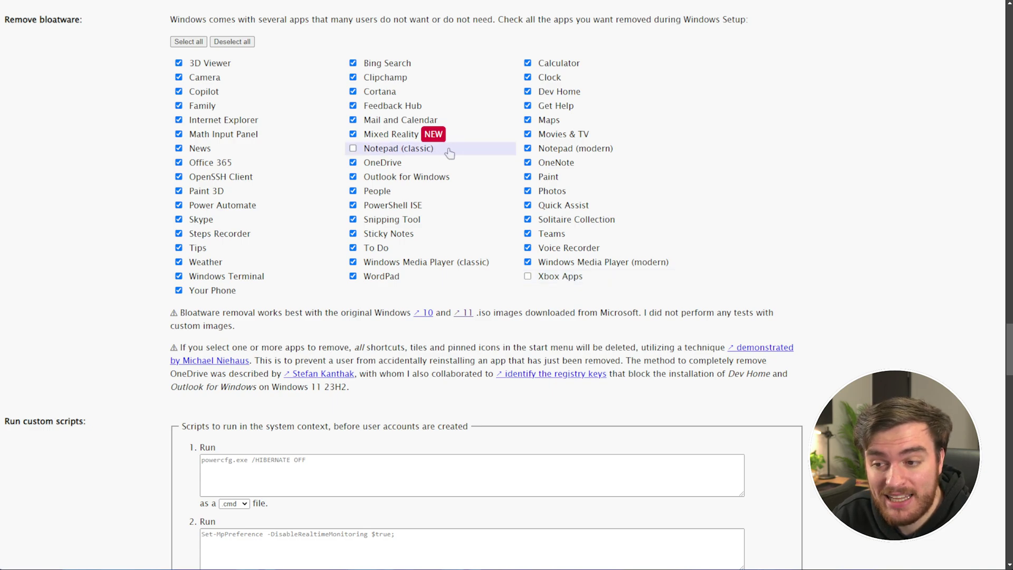
{"action": "left_click", "coordinate": [535, 150]}
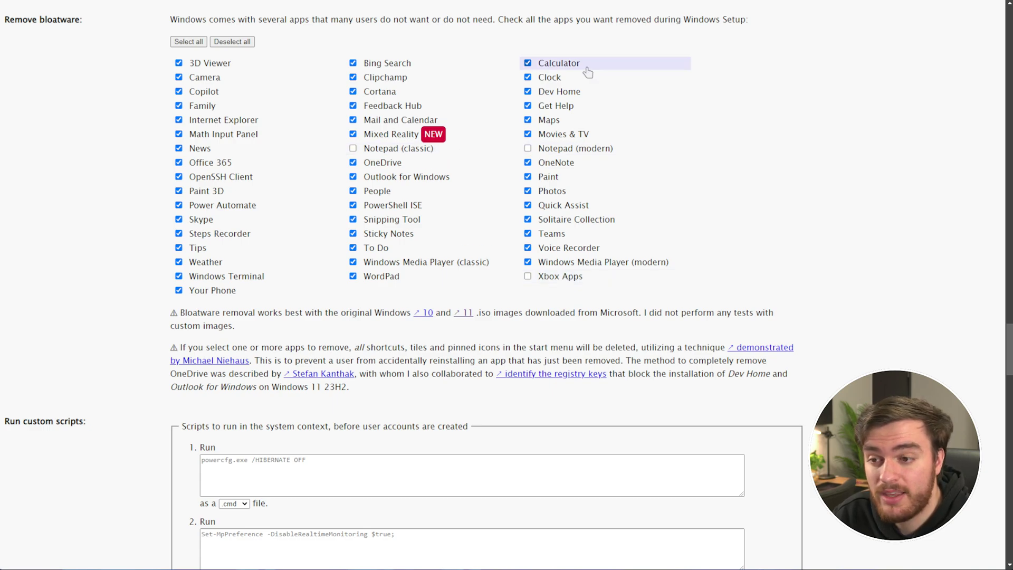
{"action": "left_click", "coordinate": [384, 92]}
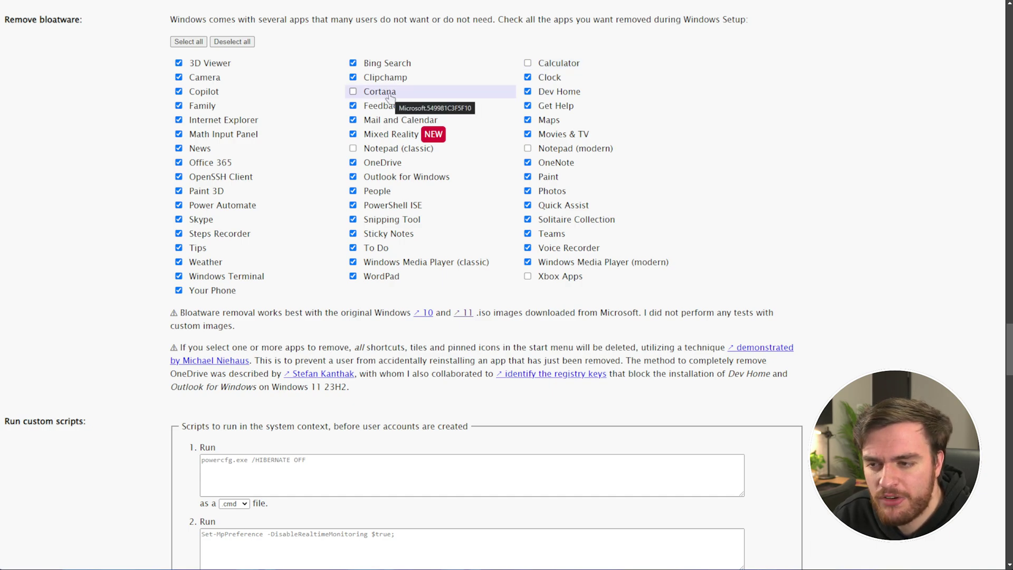
{"action": "left_click", "coordinate": [289, 127]}
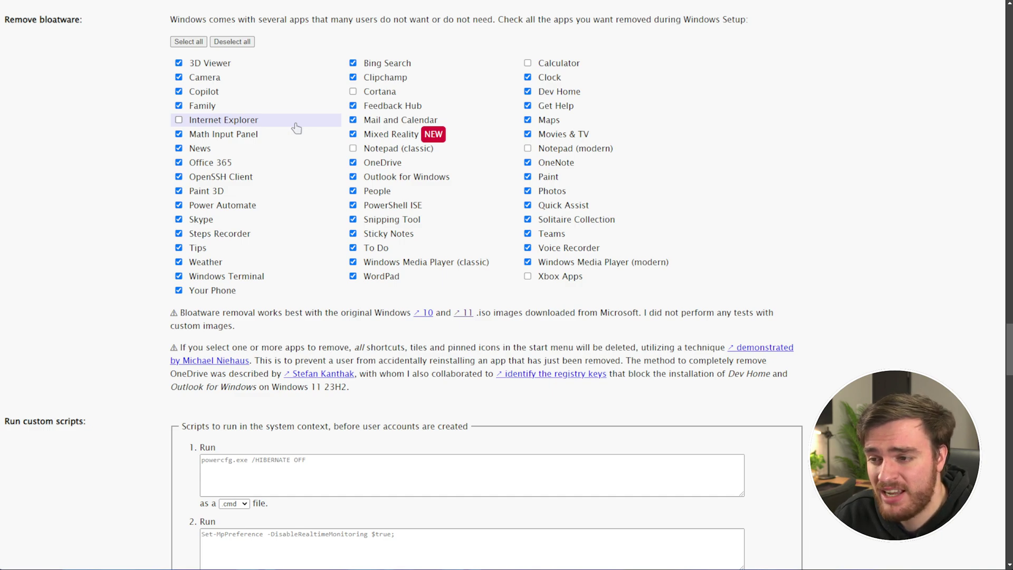
{"action": "left_click", "coordinate": [238, 179]}
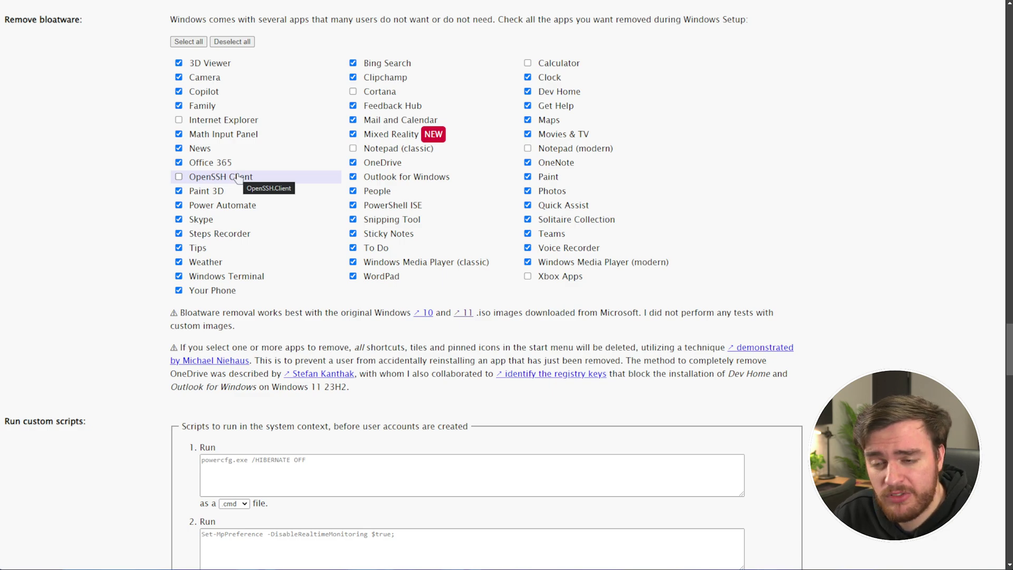
{"action": "left_click", "coordinate": [556, 195]}
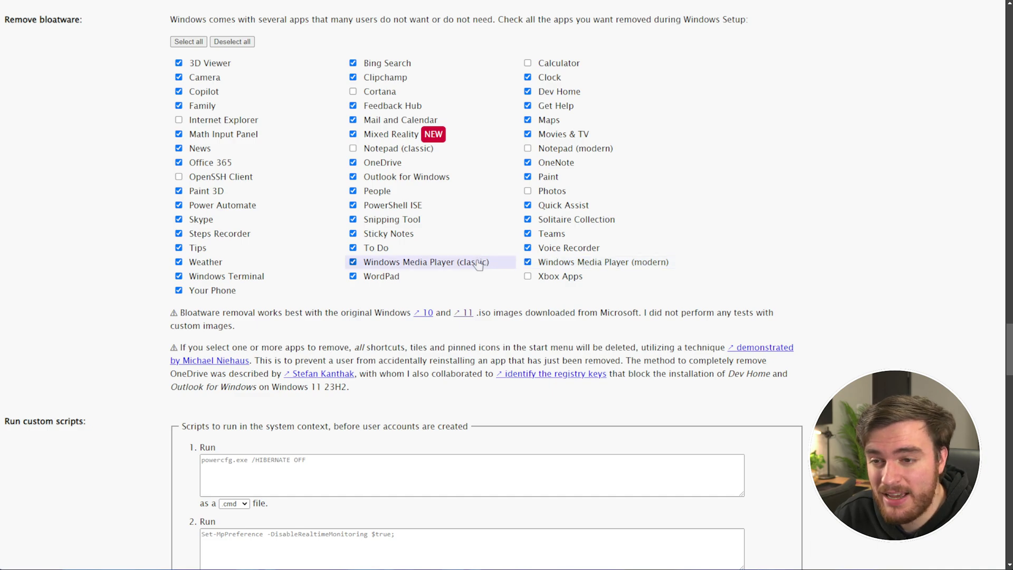
{"action": "left_click", "coordinate": [235, 281]}
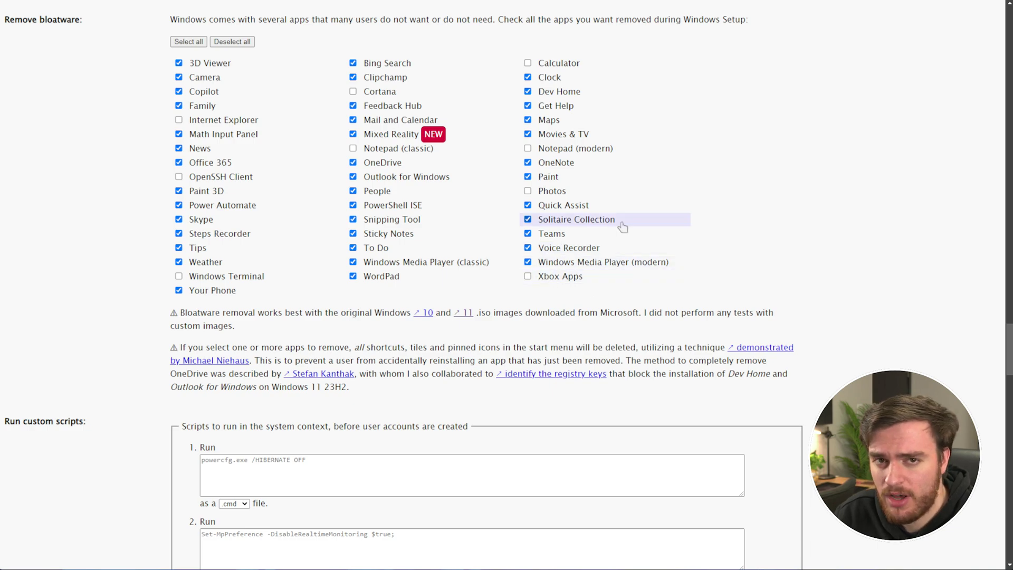
- Review the system-context scripts and default user registry hive sections of the generator form
{"action": "scroll", "coordinate": [519, 330], "scroll_direction": "down", "scroll_amount": 2}
{"action": "scroll", "coordinate": [519, 330], "scroll_direction": "down", "scroll_amount": 6}
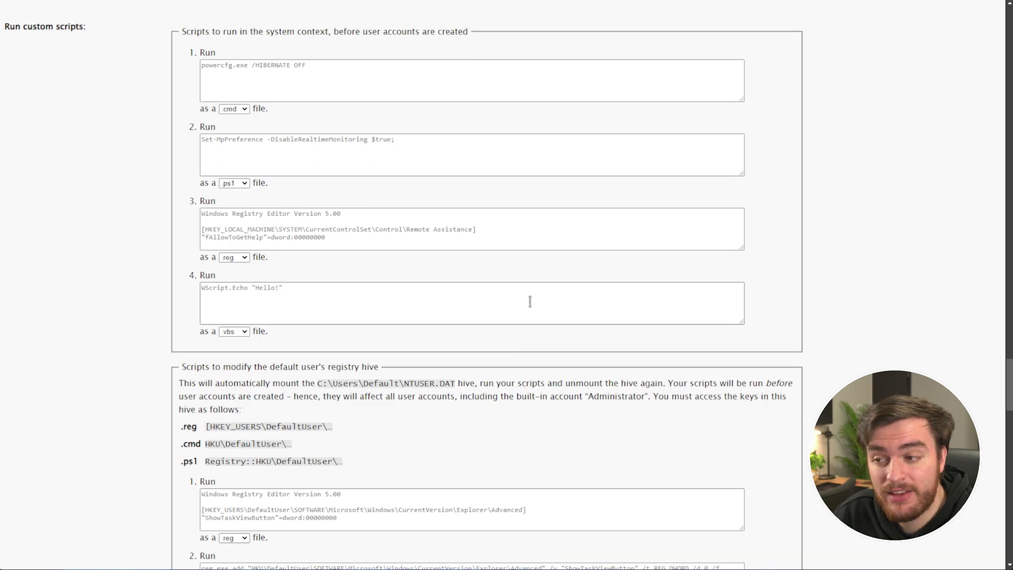
{"action": "left_click_drag", "start_coordinate": [481, 38], "coordinate": [126, 51]}
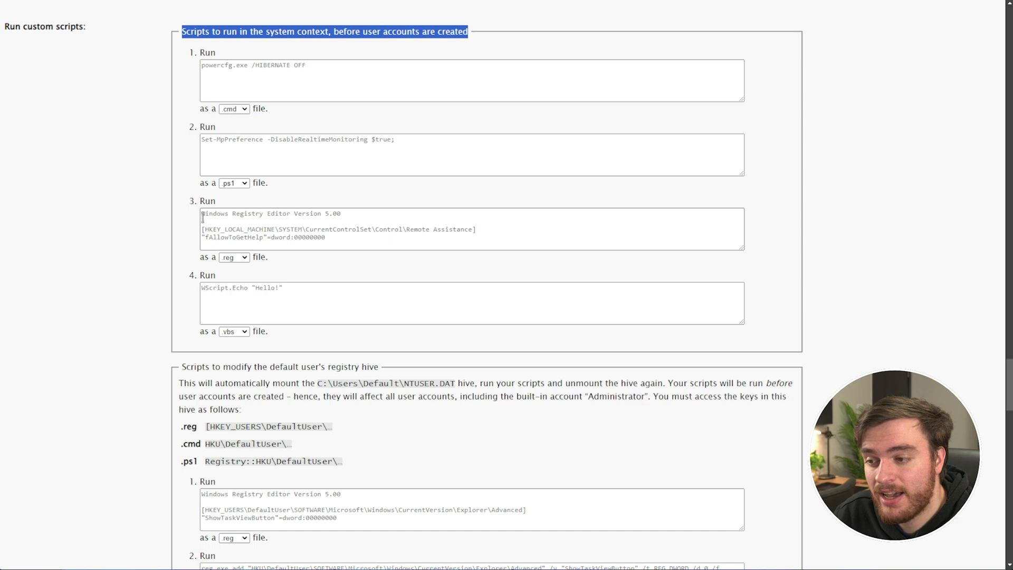
{"action": "scroll", "coordinate": [172, 233], "scroll_direction": "down", "scroll_amount": 5}
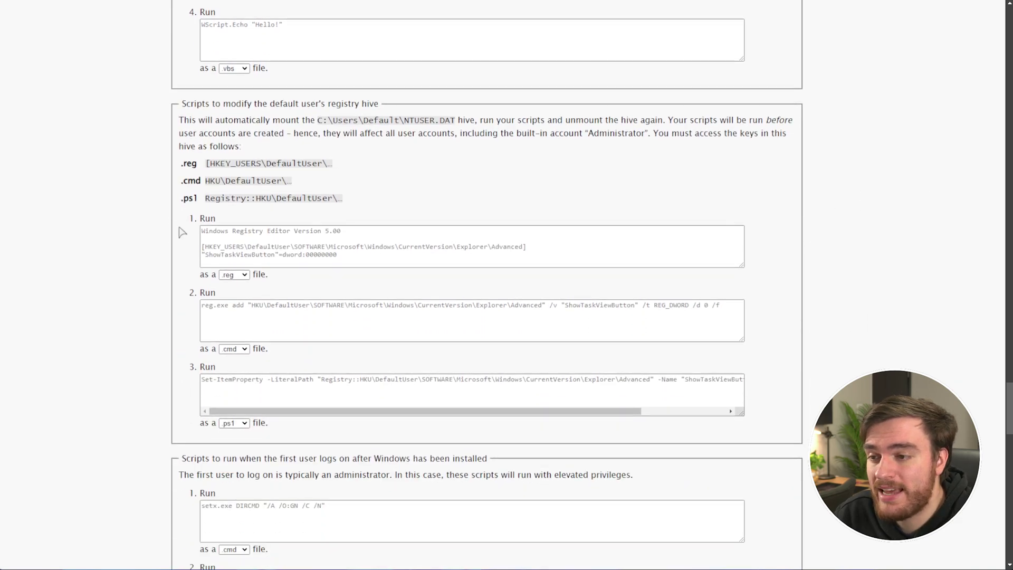
{"action": "left_click_drag", "start_coordinate": [378, 104], "coordinate": [496, 141]}
{"action": "scroll", "coordinate": [146, 170], "scroll_direction": "down", "scroll_amount": 6}
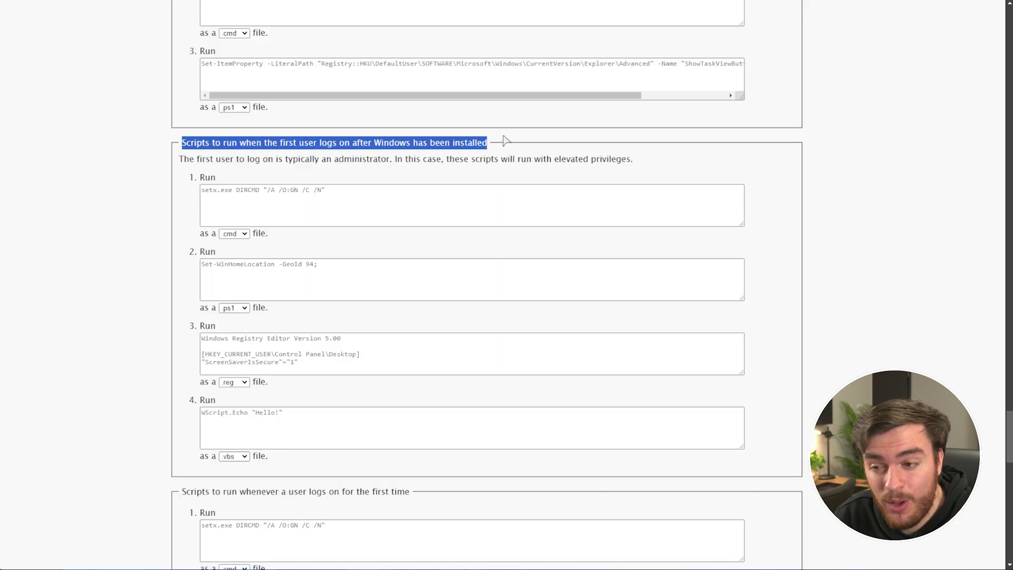
{"action": "scroll", "coordinate": [510, 162], "scroll_direction": "down", "scroll_amount": 7}
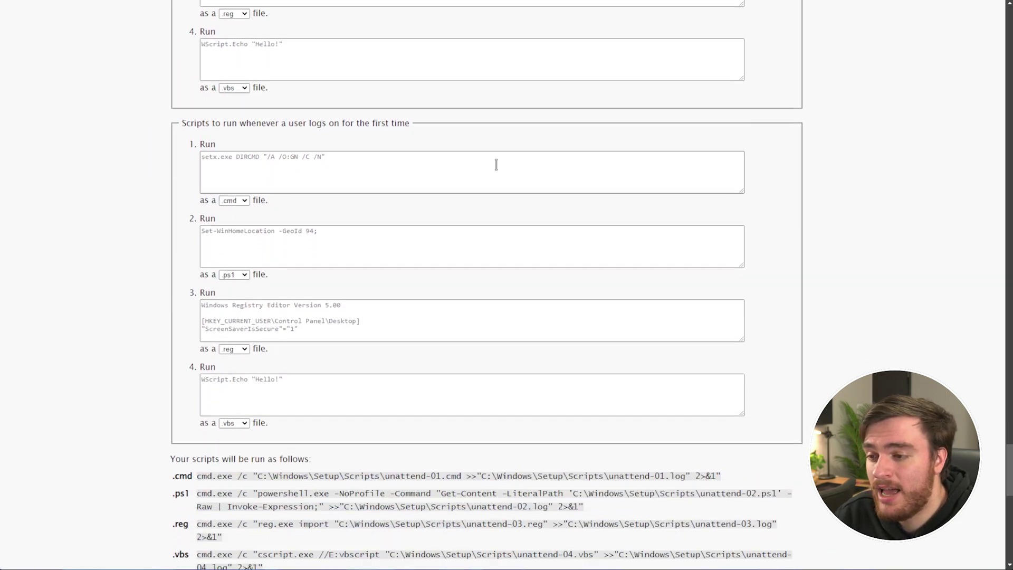
{"action": "scroll", "coordinate": [498, 163], "scroll_direction": "up", "scroll_amount": 1}
{"action": "left_click_drag", "start_coordinate": [446, 176], "coordinate": [174, 181]}
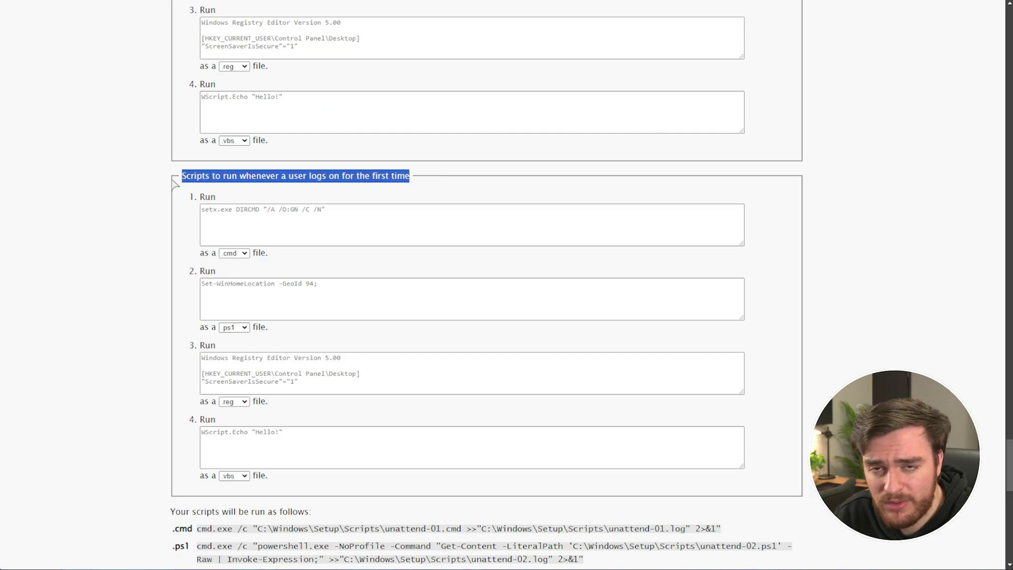
- Download the generated autounattend.xml file from the bottom of the form
{"action": "scroll", "coordinate": [179, 204], "scroll_direction": "down", "scroll_amount": 9}
{"action": "scroll", "coordinate": [195, 203], "scroll_direction": "down", "scroll_amount": 2}
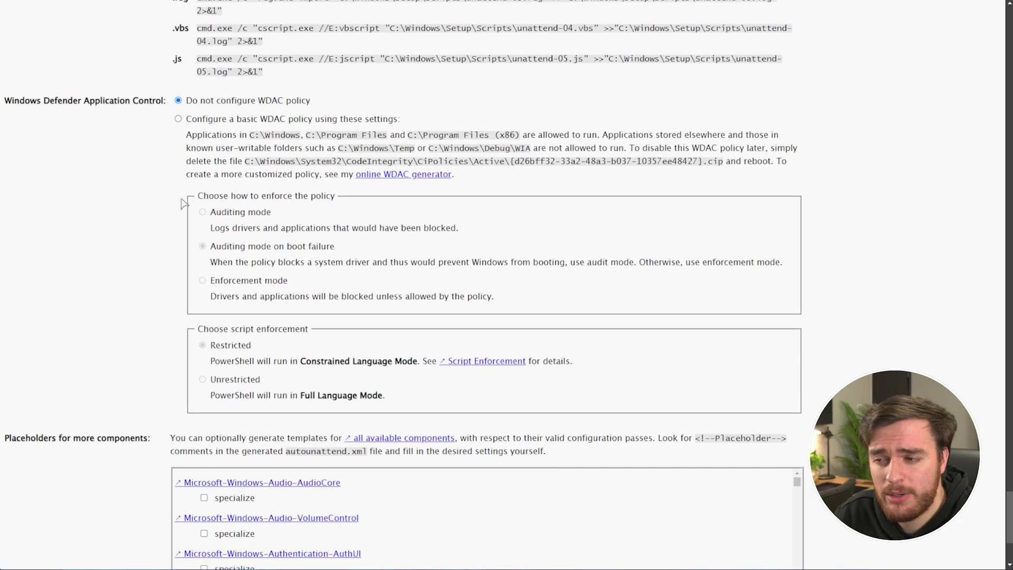
{"action": "scroll", "coordinate": [181, 202], "scroll_direction": "down", "scroll_amount": 4}
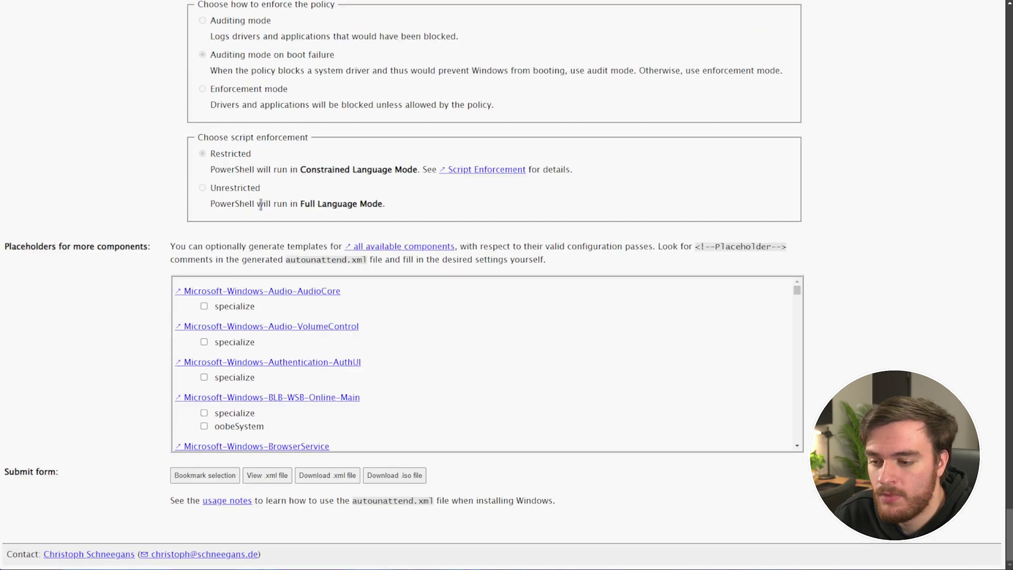
{"action": "left_click", "coordinate": [334, 478]}
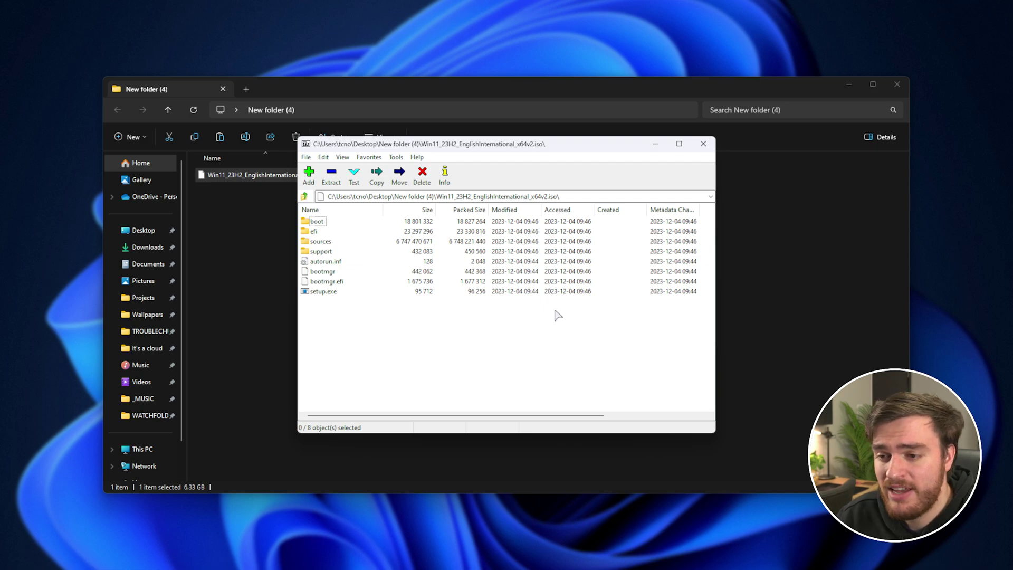
- Try copying autounattend.xml into the Windows 11 ISO, dismiss the 'Operation is not supported' error, and close 7-Zip
{"action": "left_click_drag", "start_coordinate": [481, 347], "coordinate": [380, 330]}
{"action": "left_click", "coordinate": [429, 356]}
{"action": "left_click", "coordinate": [483, 334]}
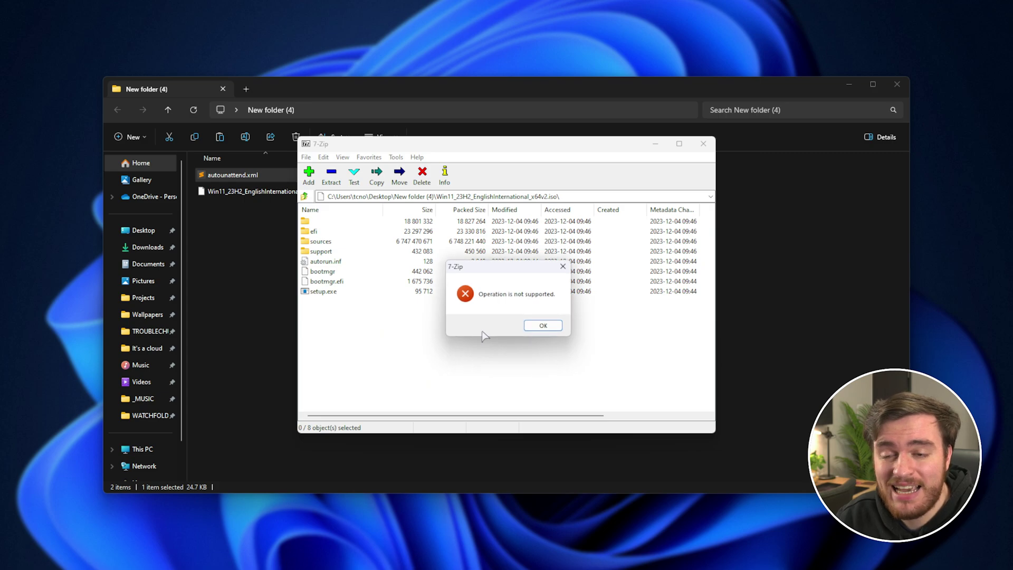
{"action": "left_click", "coordinate": [544, 325]}
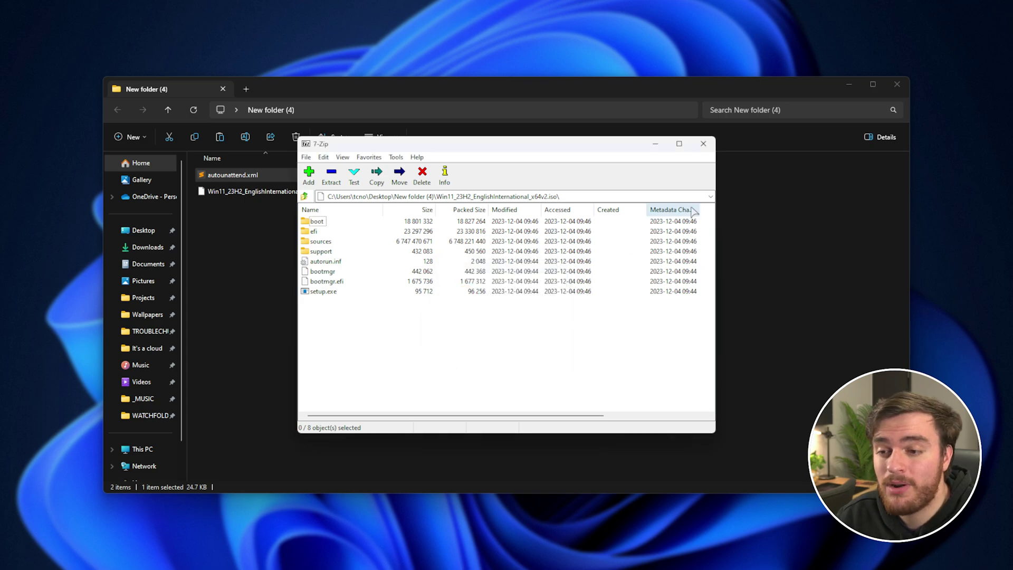
{"action": "left_click", "coordinate": [704, 143]}
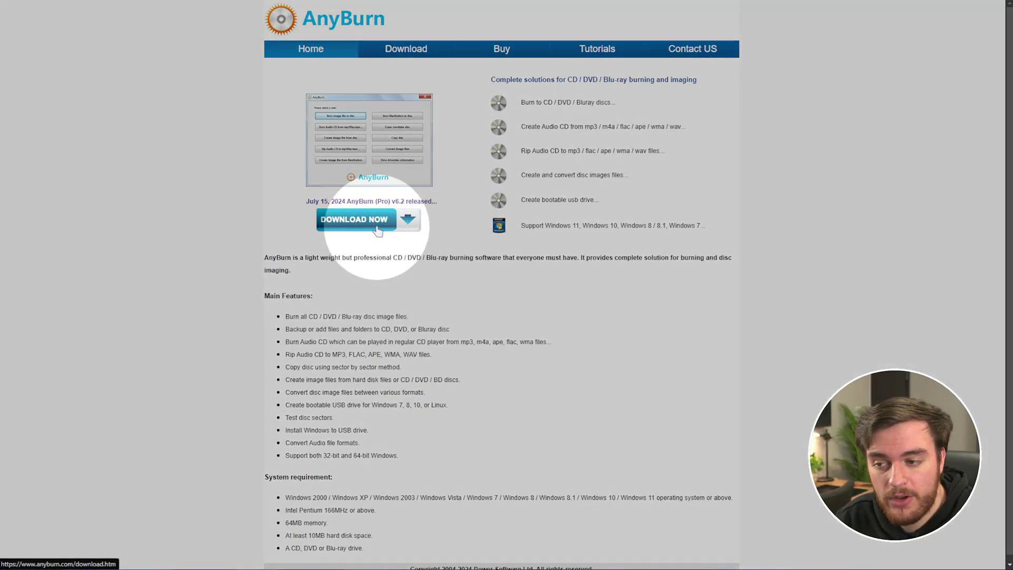
- Download the AnyBurn Free Portable zip from the AnyBurn download page
{"action": "left_click", "coordinate": [369, 219]}
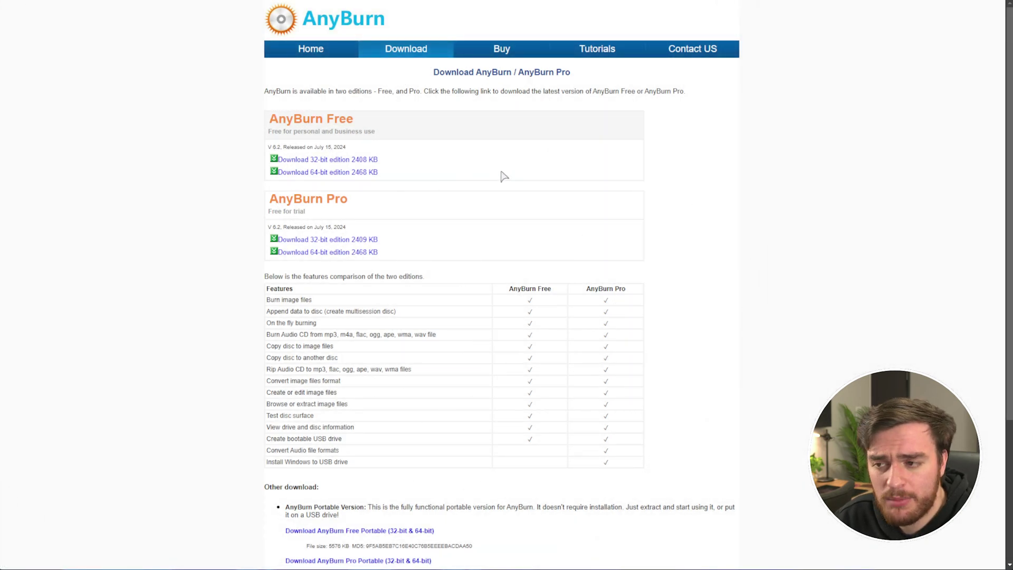
{"action": "scroll", "coordinate": [502, 175], "scroll_direction": "down", "scroll_amount": 4}
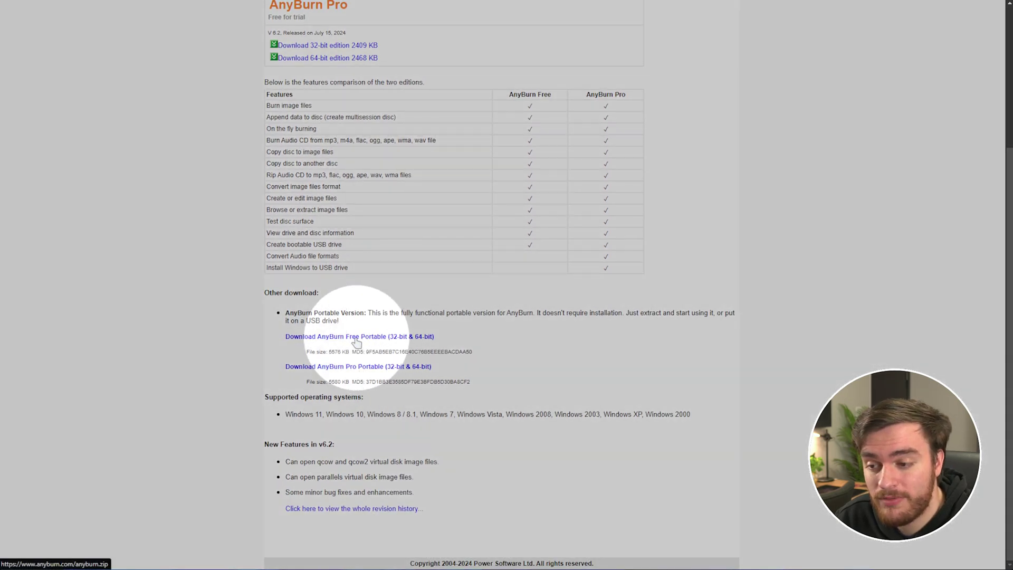
{"action": "left_click", "coordinate": [356, 338]}
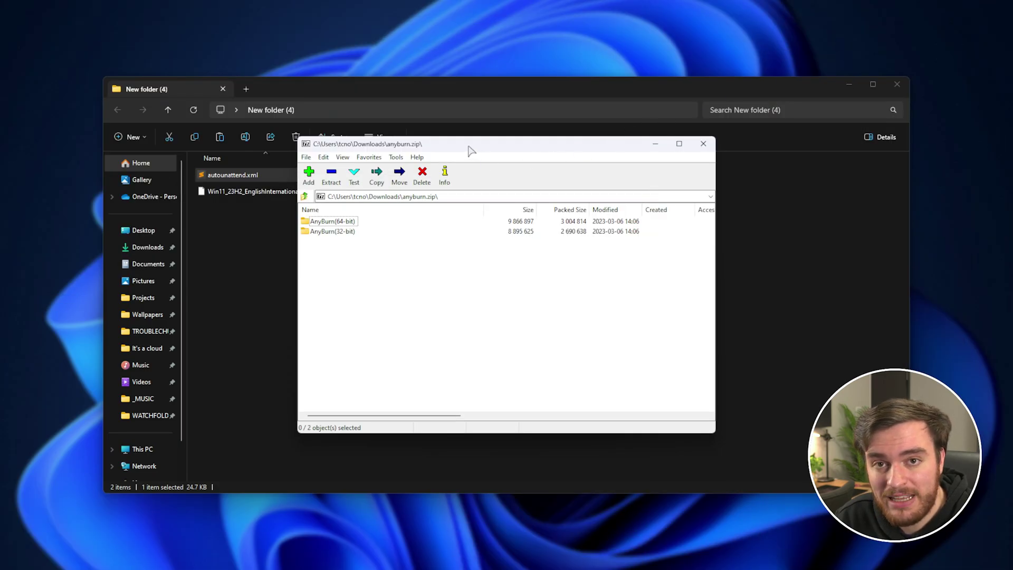
- Extract and launch the 64-bit AnyBurn, then load the Windows 11 ISO under Edit image file
{"action": "left_click_drag", "start_coordinate": [325, 221], "coordinate": [247, 236]}
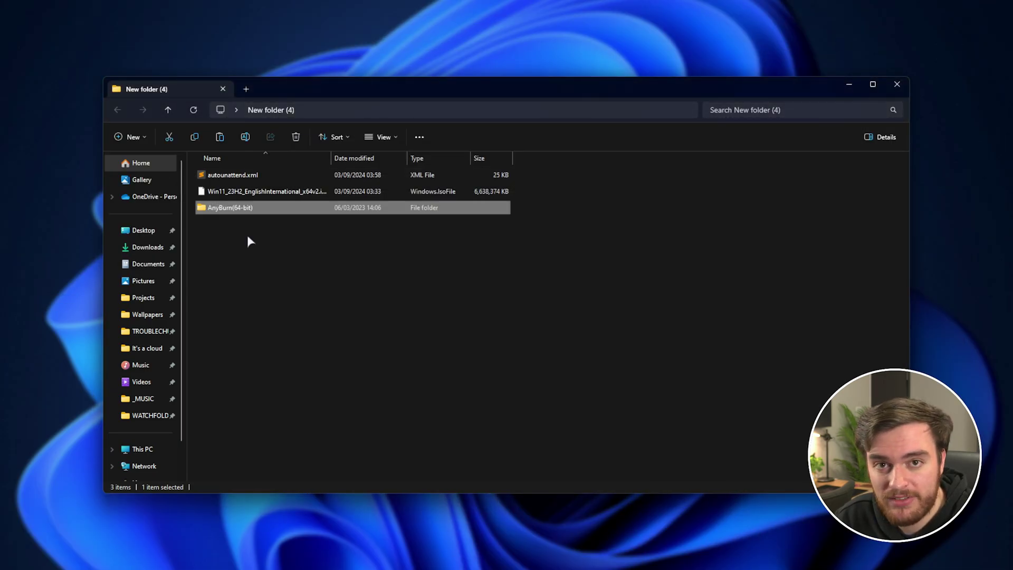
{"action": "double_click", "coordinate": [296, 211]}
{"action": "double_click", "coordinate": [274, 205]}
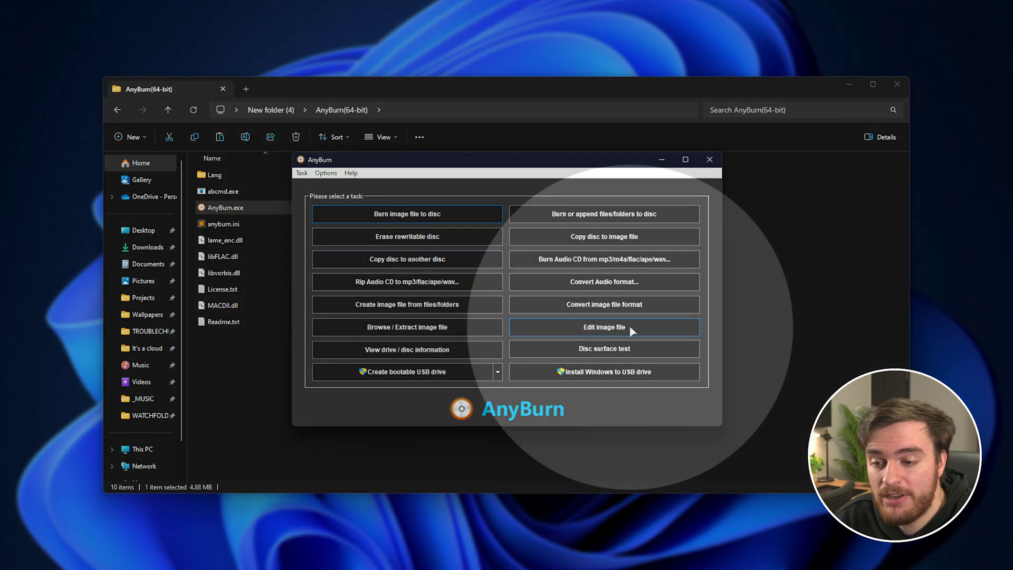
{"action": "left_click", "coordinate": [597, 329]}
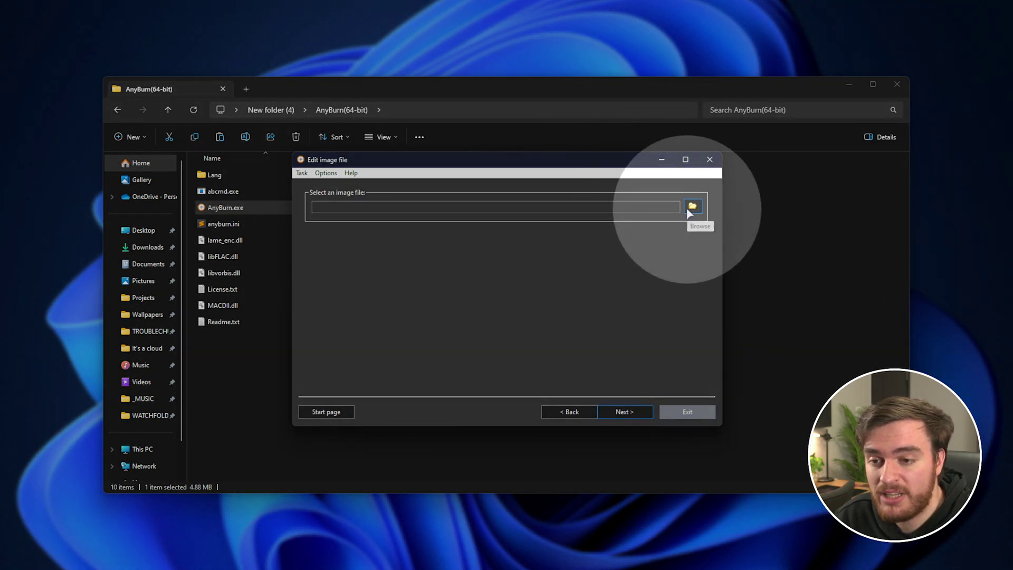
{"action": "left_click", "coordinate": [693, 207]}
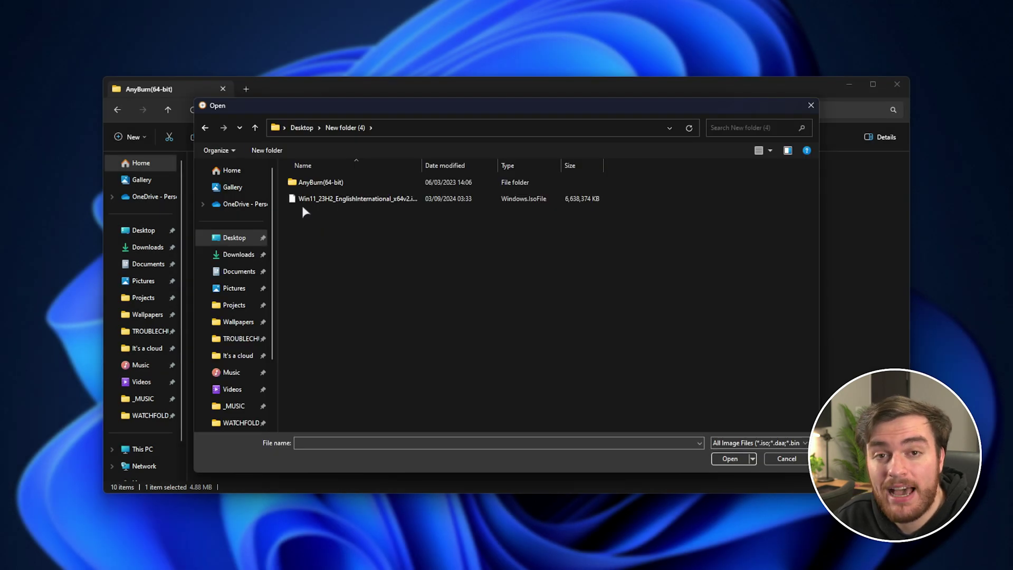
{"action": "left_click", "coordinate": [322, 203]}
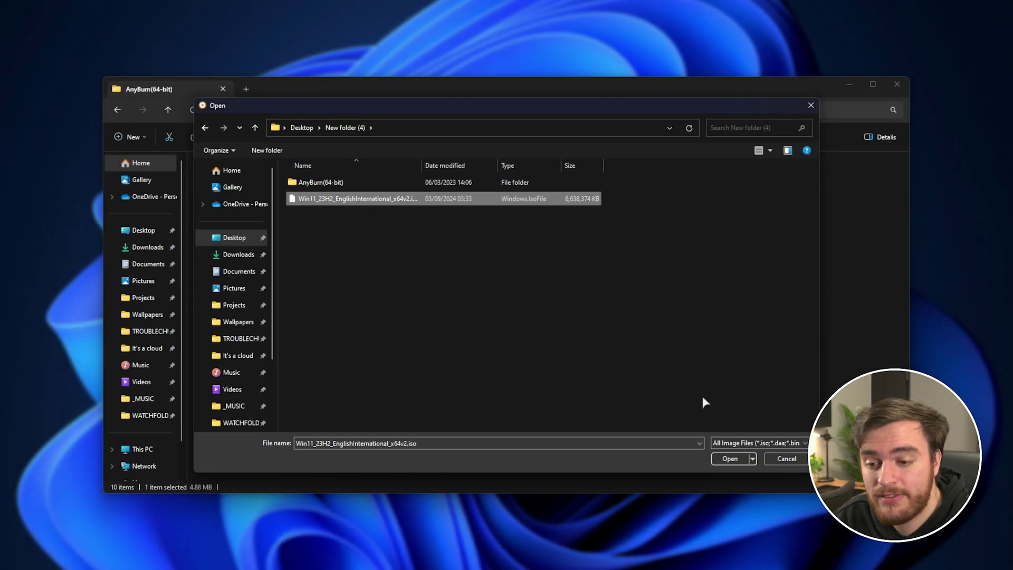
{"action": "left_click", "coordinate": [730, 458]}
{"action": "left_click", "coordinate": [617, 415]}
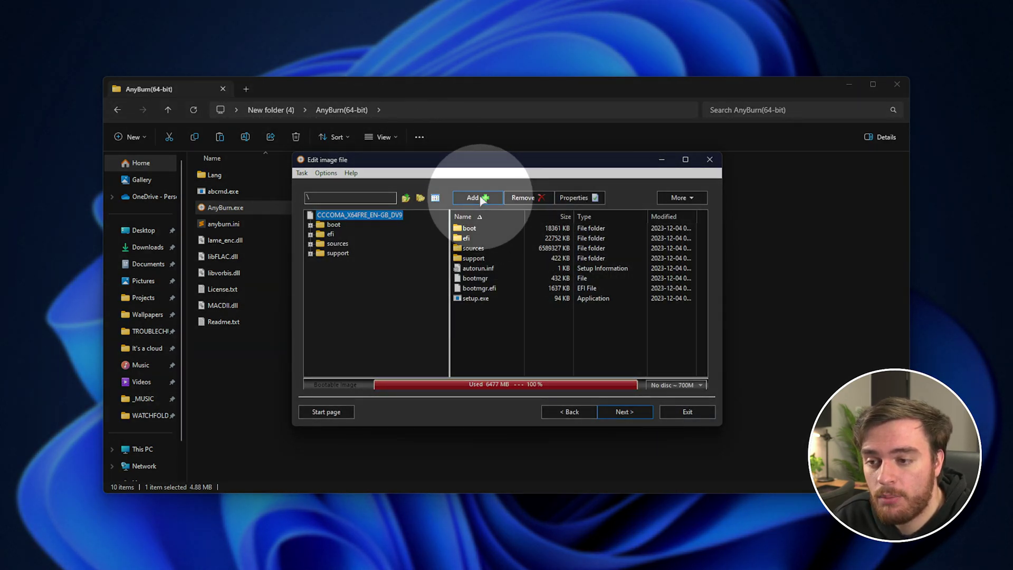
- Add autounattend.xml to the image root and write the result as Win11.iso
{"action": "left_click", "coordinate": [478, 198]}
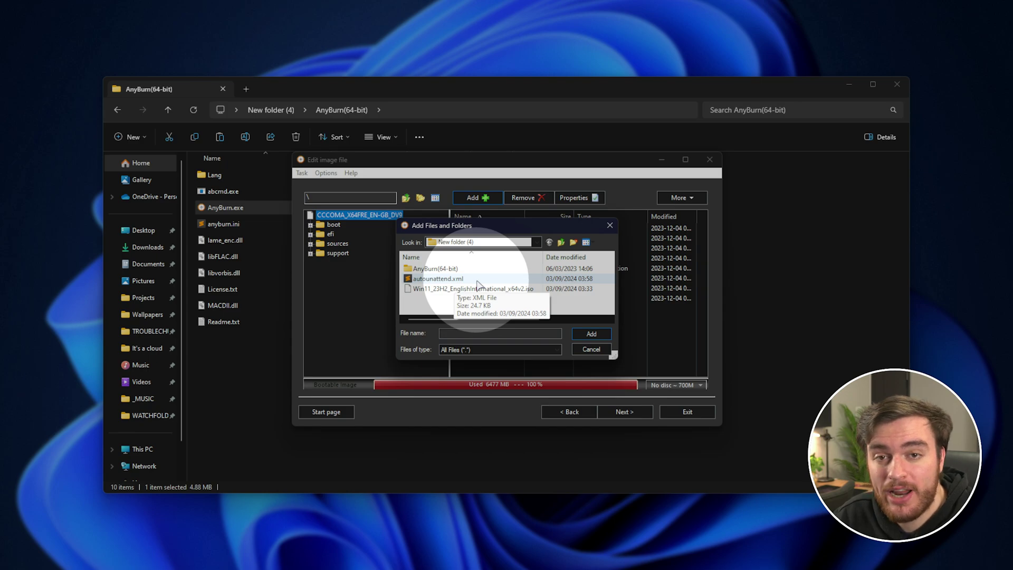
{"action": "left_click", "coordinate": [478, 279]}
{"action": "left_click", "coordinate": [591, 334]}
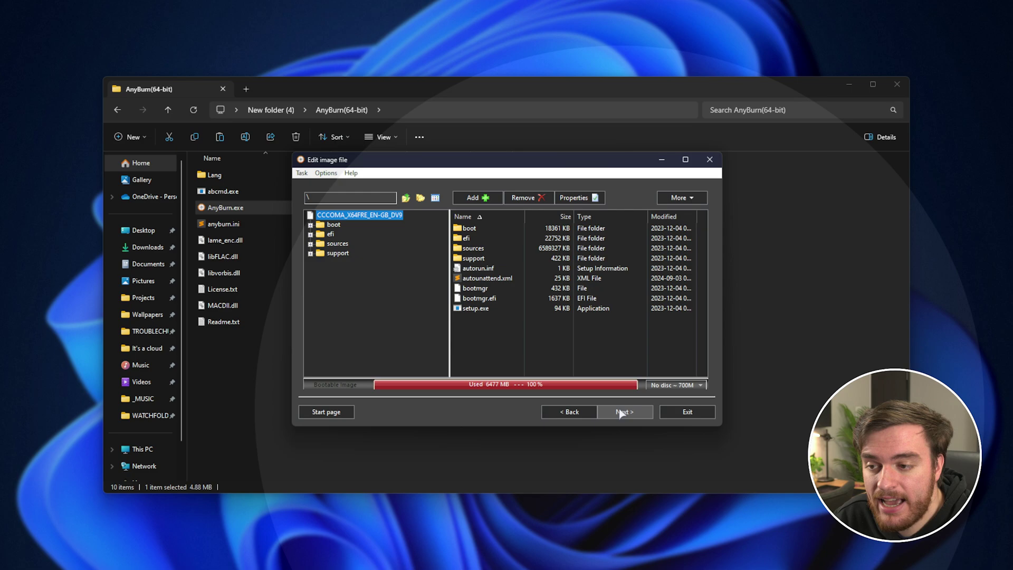
{"action": "left_click", "coordinate": [624, 412]}
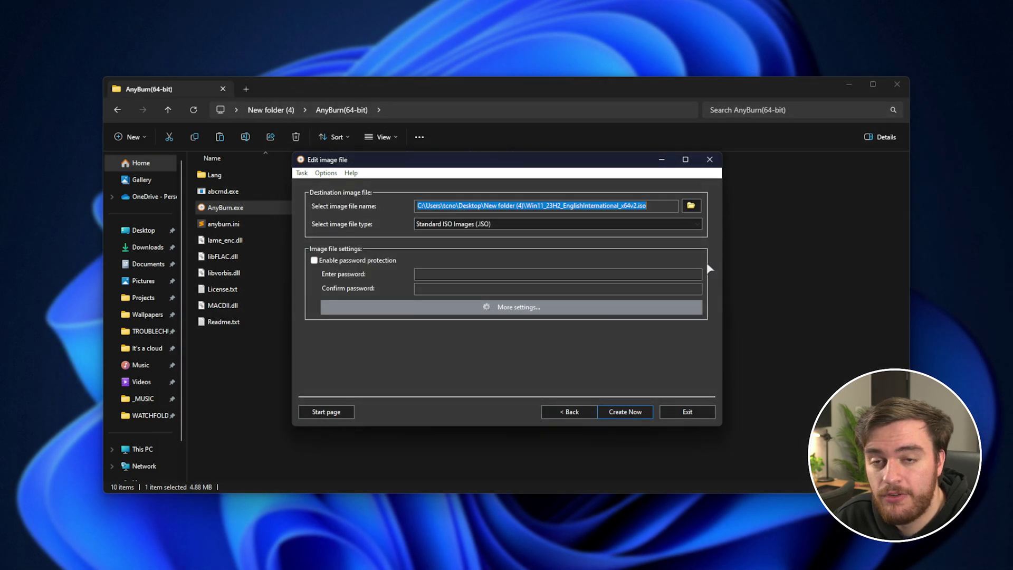
{"action": "left_click", "coordinate": [629, 206]}
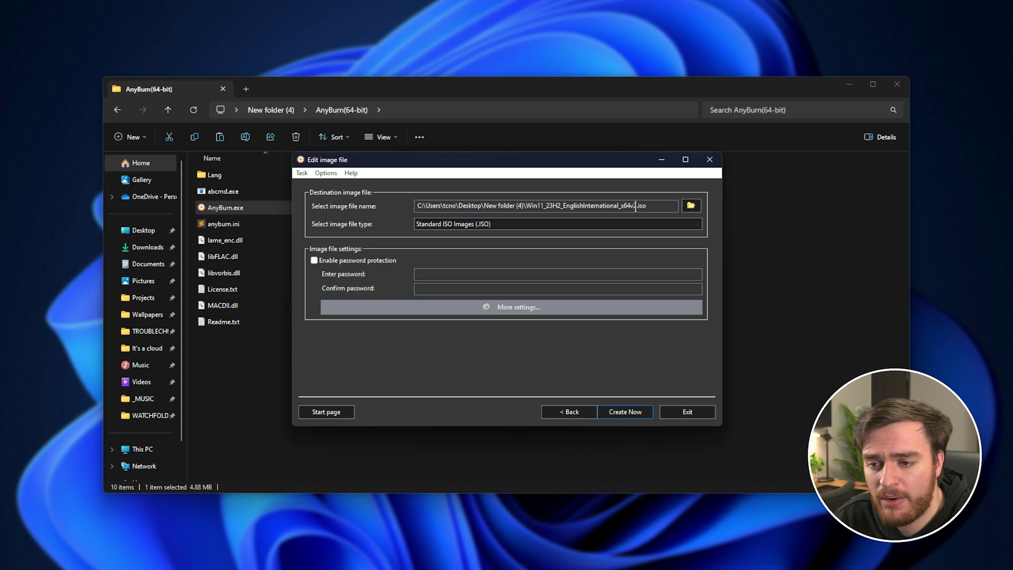
{"action": "left_click_drag", "start_coordinate": [636, 207], "coordinate": [531, 206]}
{"action": "type", "text": "W"}
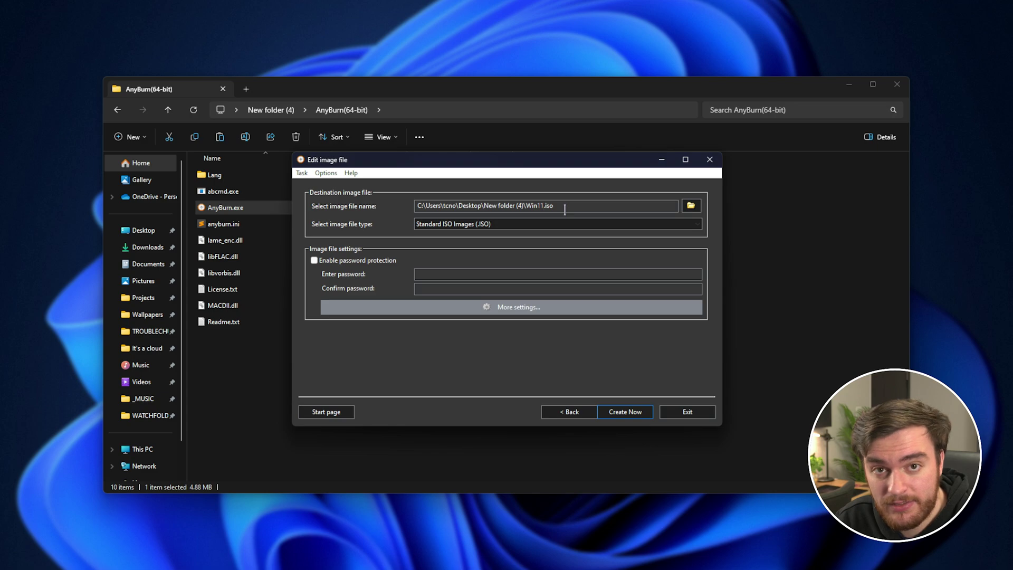
{"action": "left_click", "coordinate": [639, 416]}
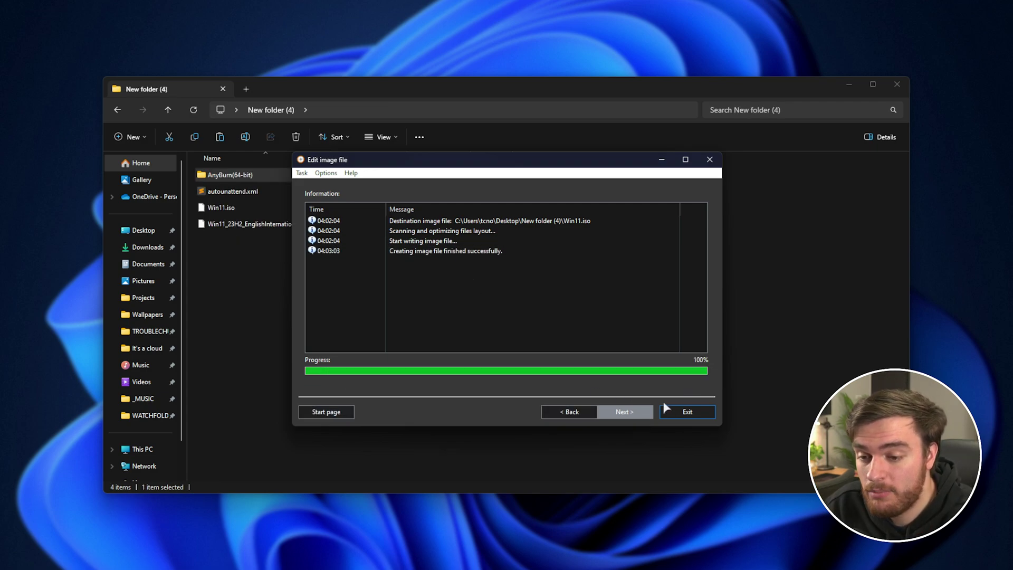
{"action": "left_click", "coordinate": [682, 413]}
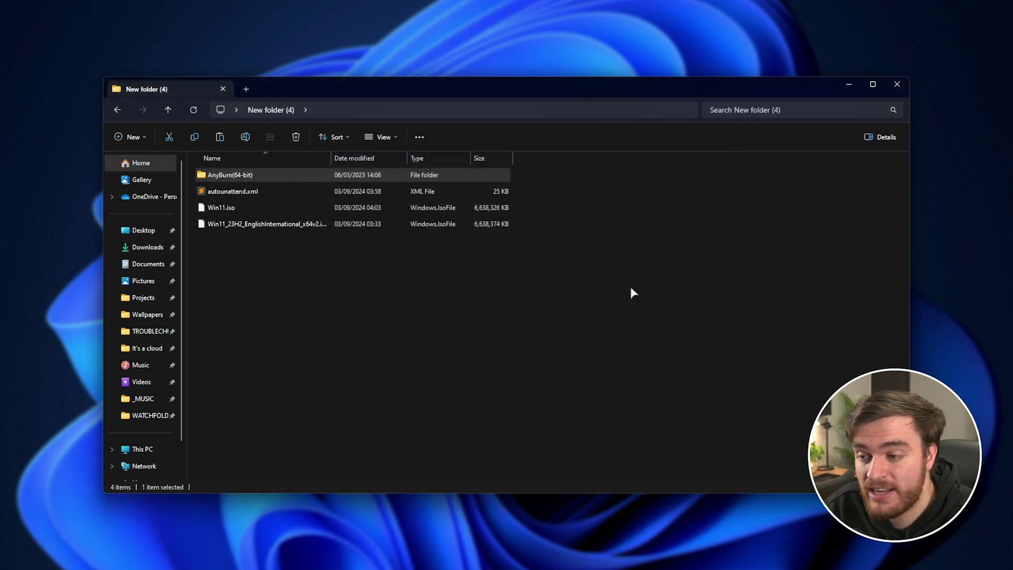
{"action": "left_click", "coordinate": [475, 209]}
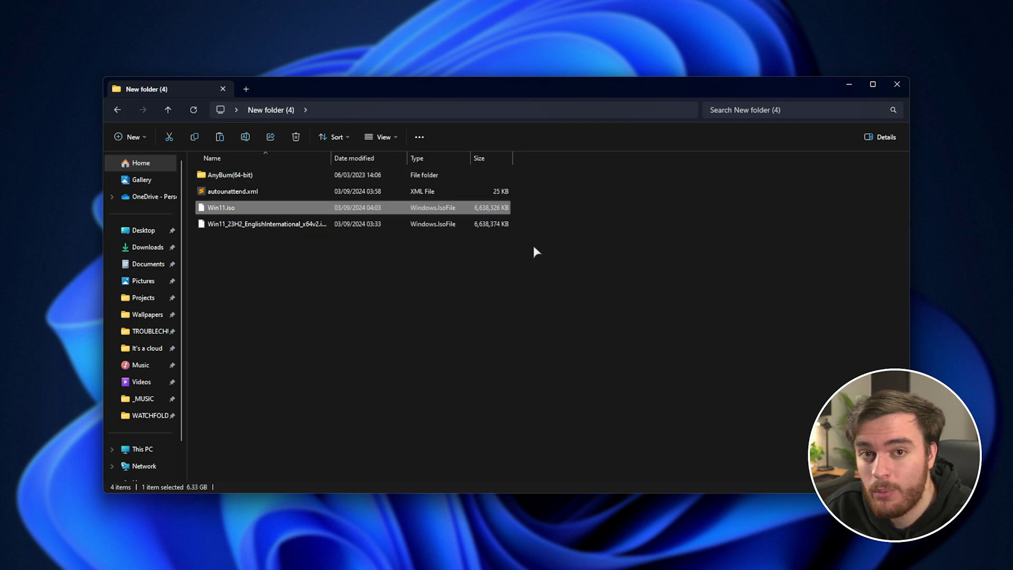
{"action": "double_click", "coordinate": [437, 209]}
{"action": "left_click", "coordinate": [346, 272]}
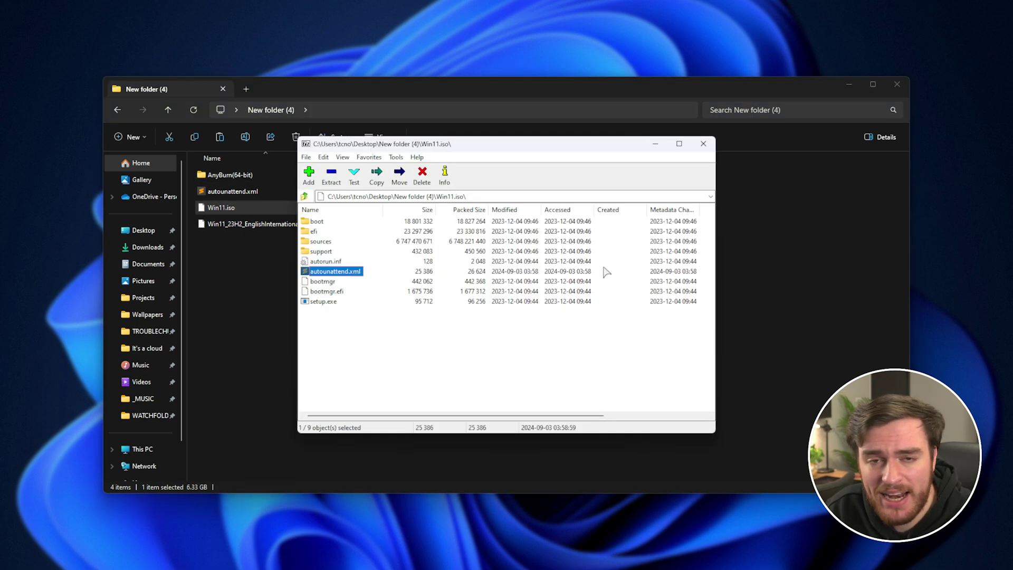
{"action": "left_click", "coordinate": [704, 143]}
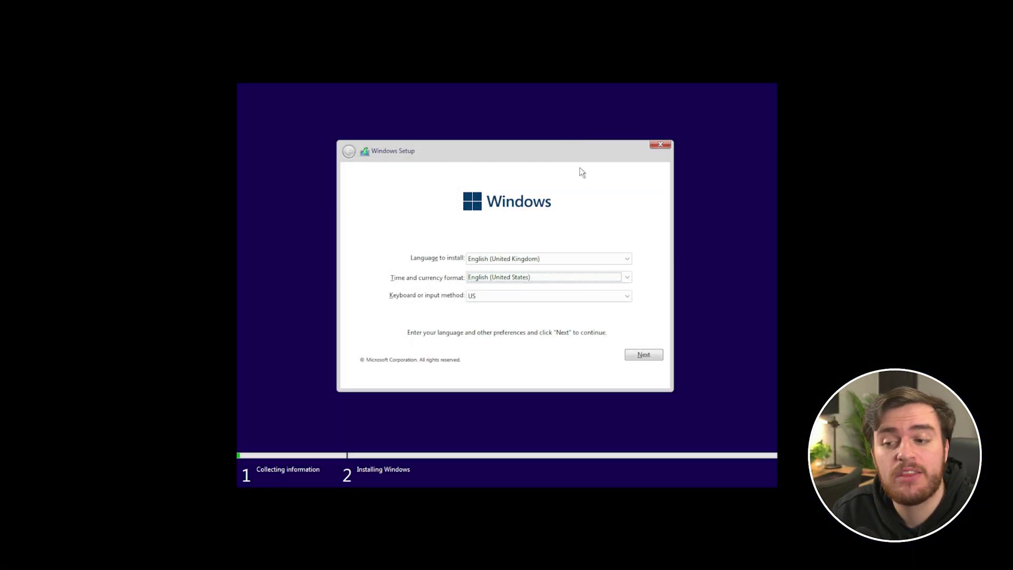
- Accept the default language settings and choose Windows 11 Pro to begin the unattended install
{"action": "left_click", "coordinate": [643, 355]}
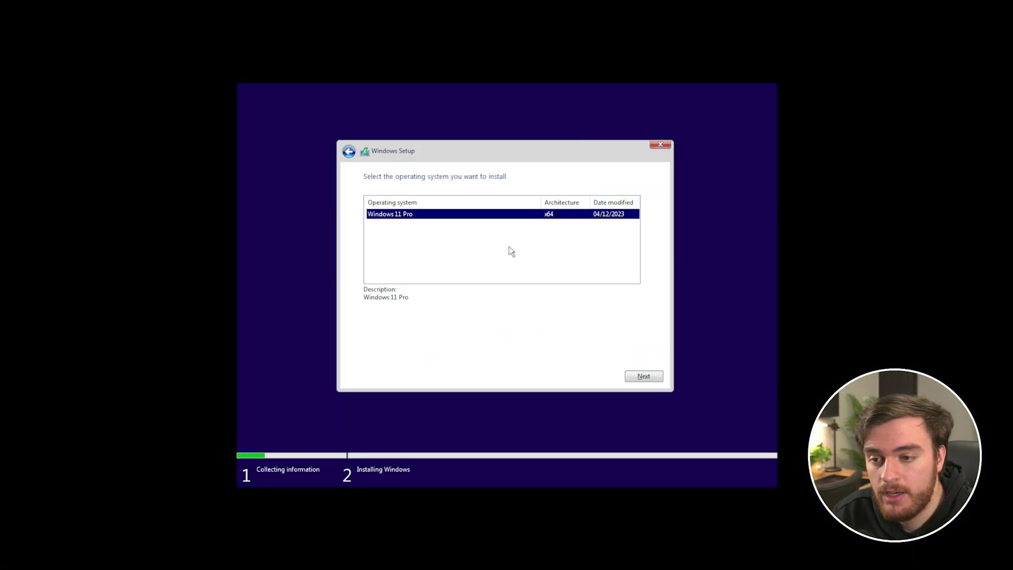
{"action": "left_click", "coordinate": [642, 377]}
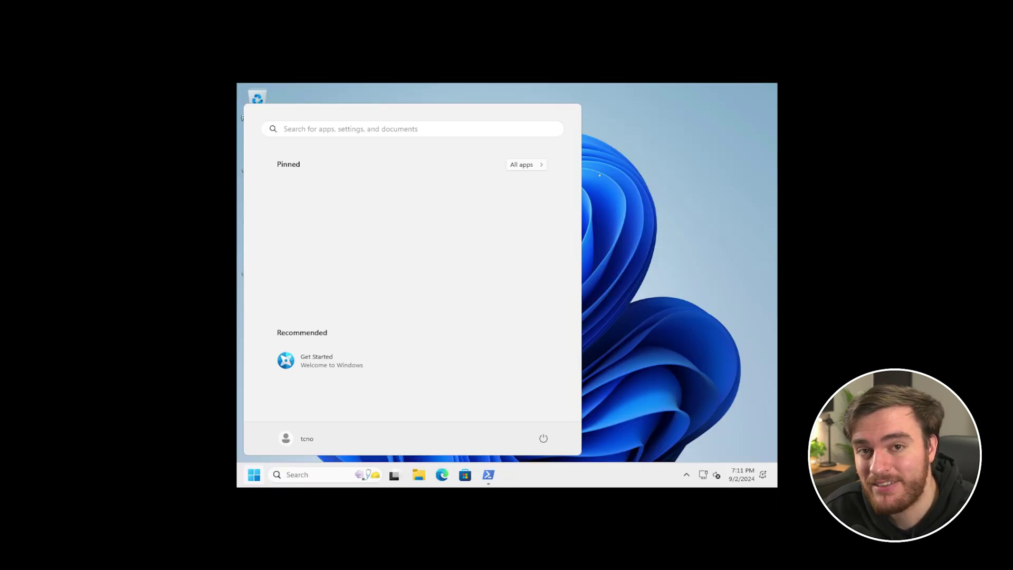
- Scroll through the trimmed All apps list, then pick a higher display resolution
{"action": "left_click", "coordinate": [645, 324]}
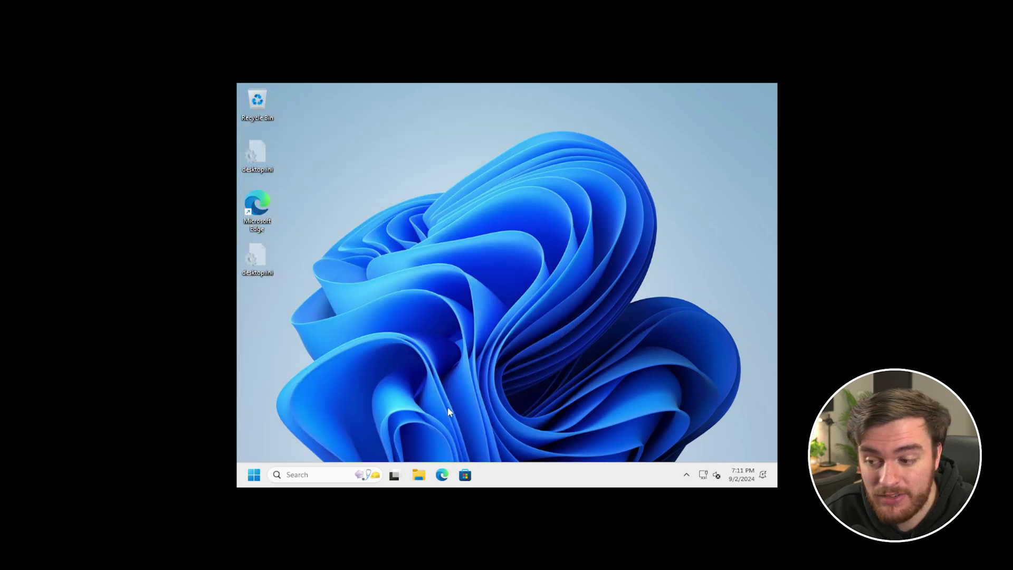
{"action": "left_click", "coordinate": [255, 475]}
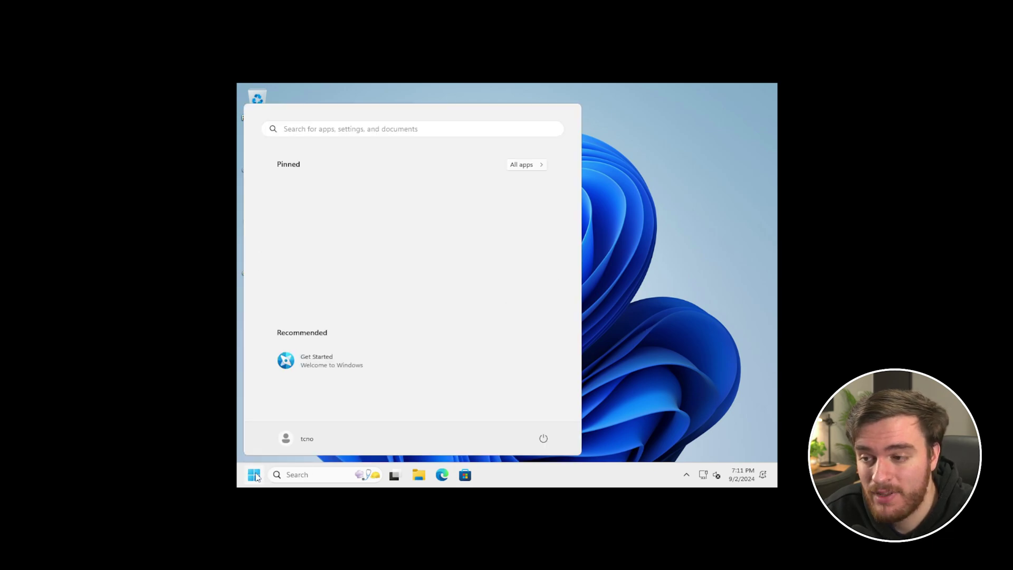
{"action": "left_click", "coordinate": [537, 168]}
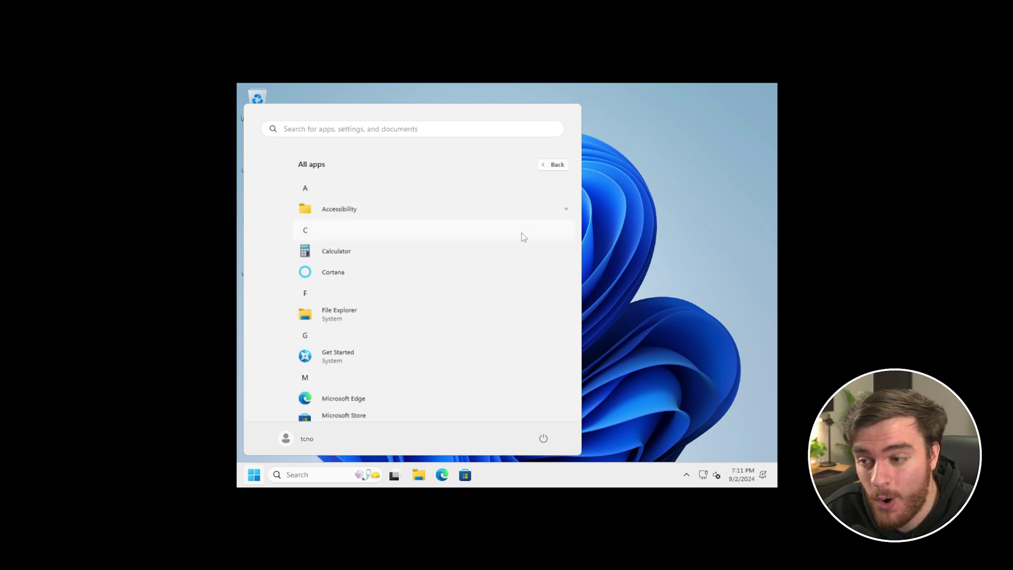
{"action": "scroll", "coordinate": [514, 283], "scroll_direction": "down", "scroll_amount": 6}
{"action": "scroll", "coordinate": [512, 285], "scroll_direction": "down", "scroll_amount": 2}
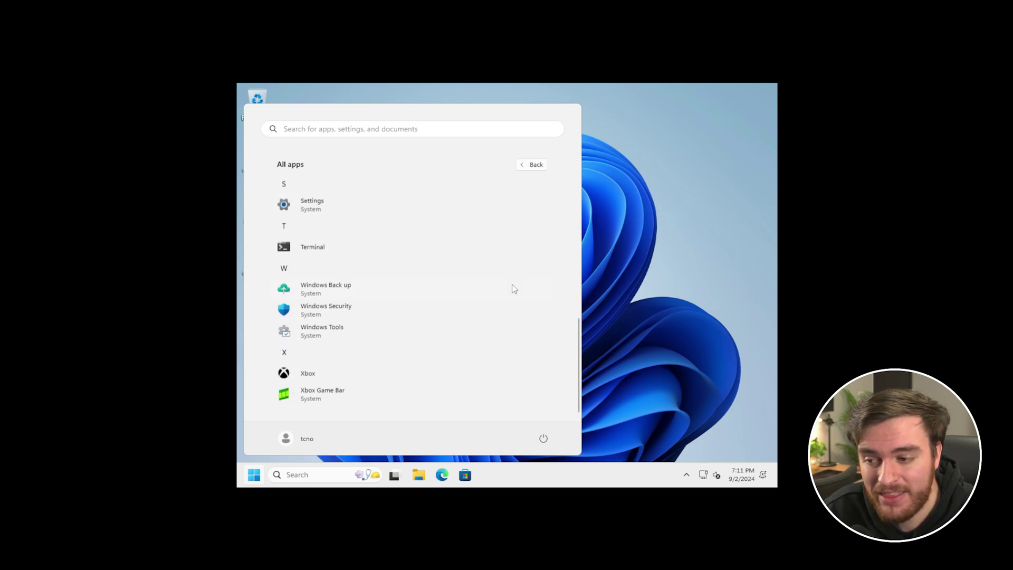
{"action": "scroll", "coordinate": [516, 298], "scroll_direction": "up", "scroll_amount": 10}
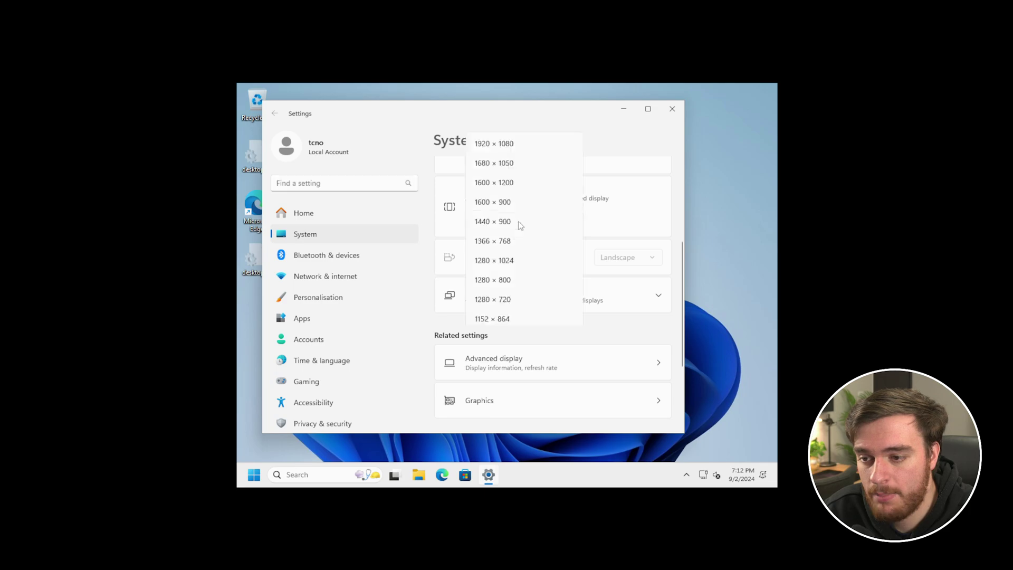
{"action": "left_click", "coordinate": [543, 163]}
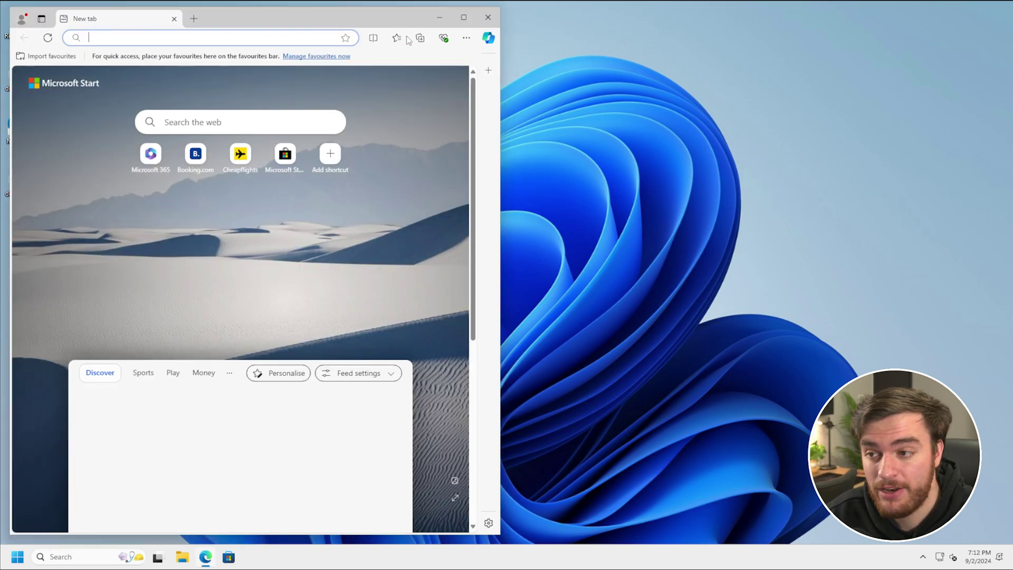
- Copy the WinUtil launch command from christitus.com and paste it into an administrator PowerShell
{"action": "left_click_drag", "start_coordinate": [381, 13], "coordinate": [617, 101]}
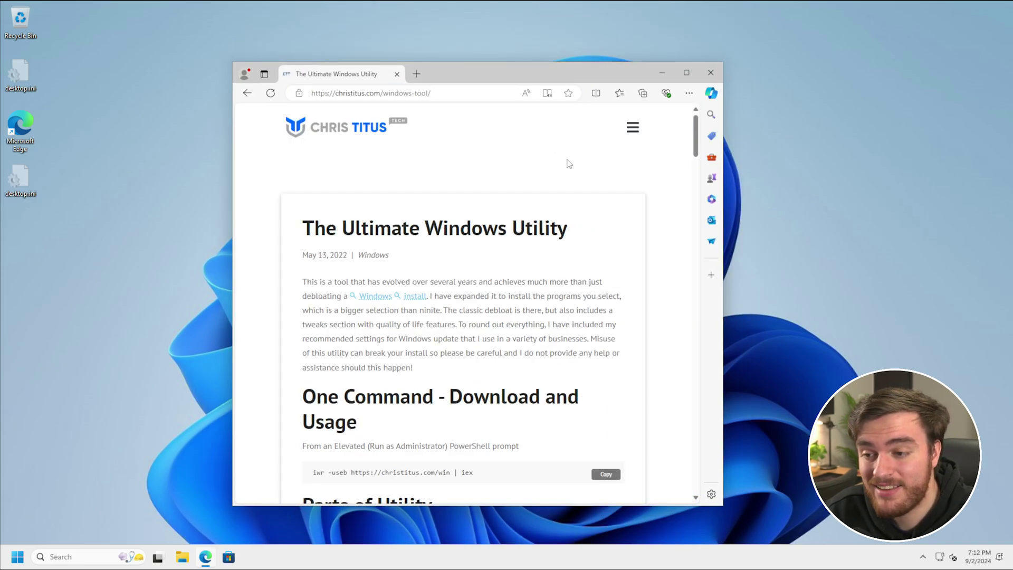
{"action": "scroll", "coordinate": [584, 233], "scroll_direction": "down", "scroll_amount": 3}
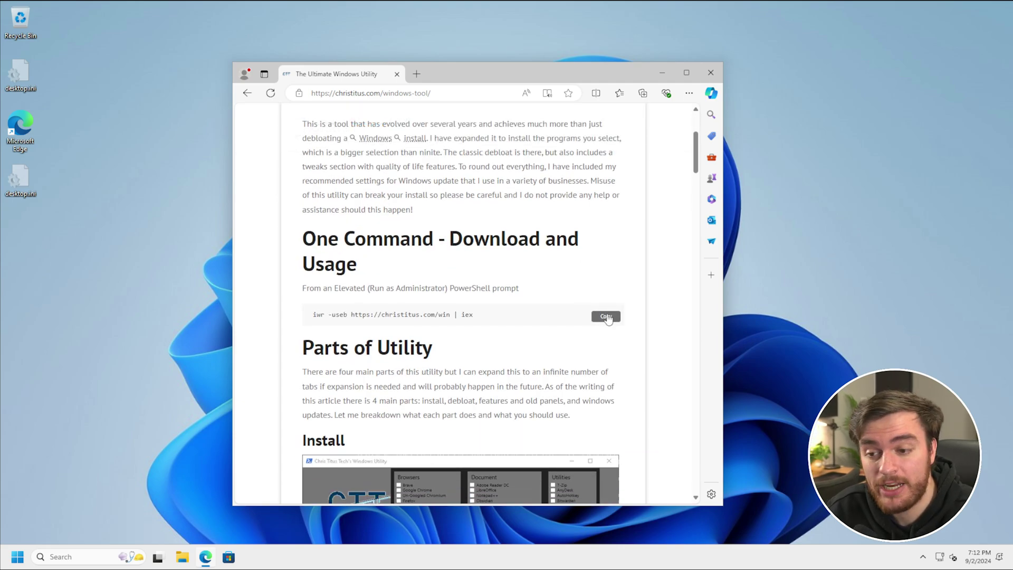
{"action": "left_click", "coordinate": [607, 316]}
{"action": "key", "text": "super"}
{"action": "type", "text": "powershell"}
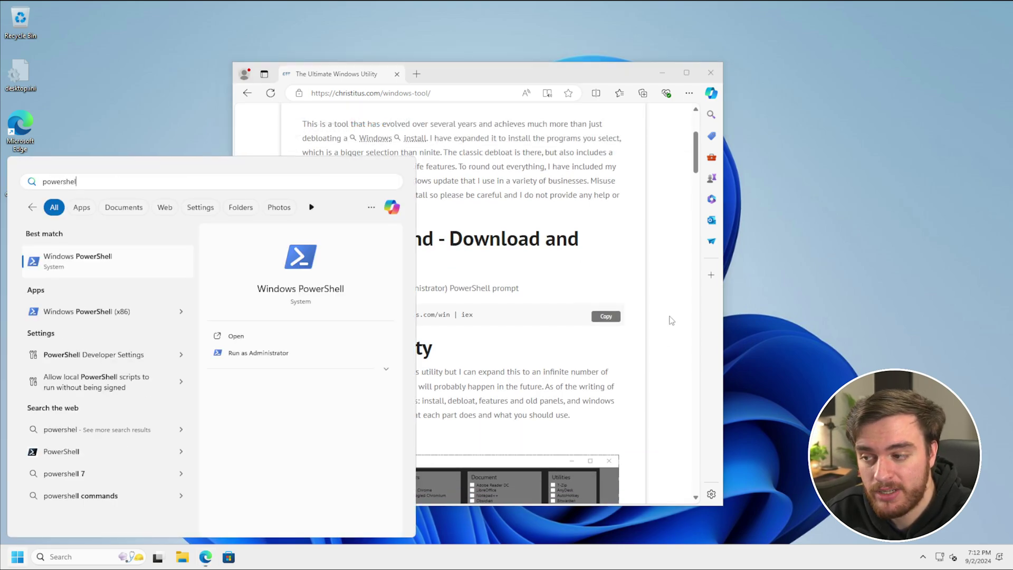
{"action": "left_click", "coordinate": [242, 355]}
{"action": "left_click", "coordinate": [454, 363]}
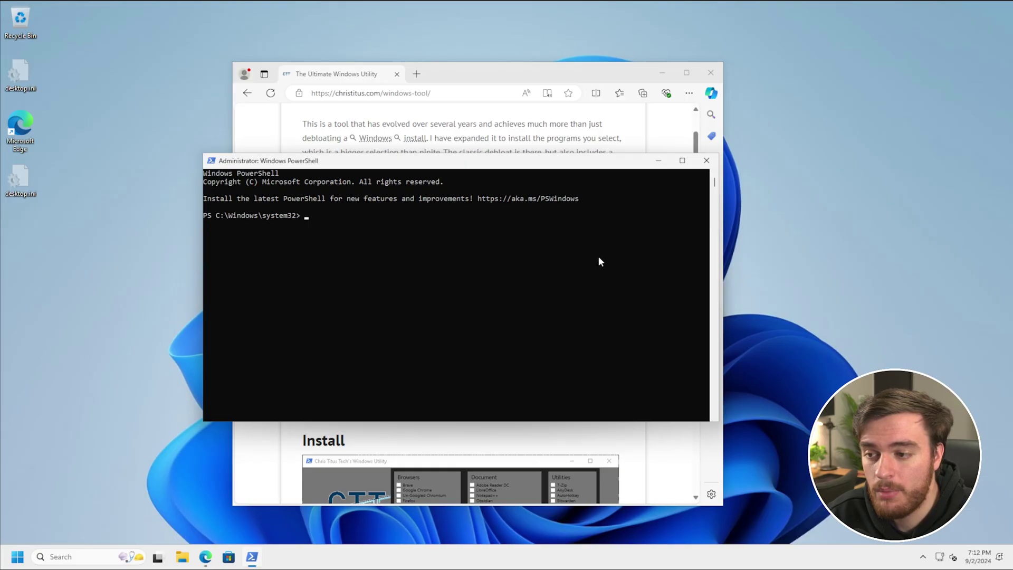
{"action": "right_click", "coordinate": [538, 269]}
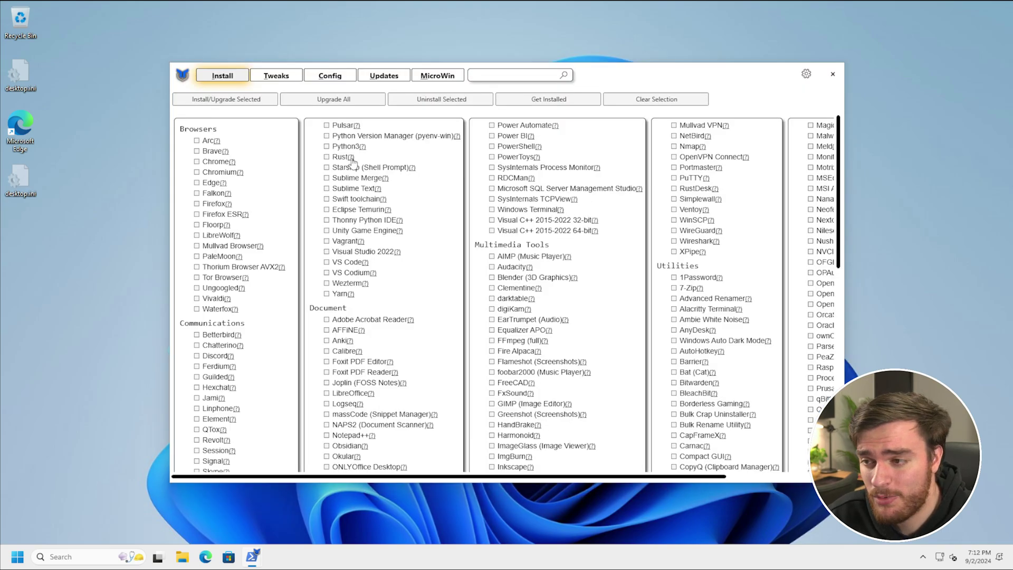
- Browse the Essential and Advanced Tweaks lists on WinUtil's Tweaks page
{"action": "left_click", "coordinate": [279, 77]}
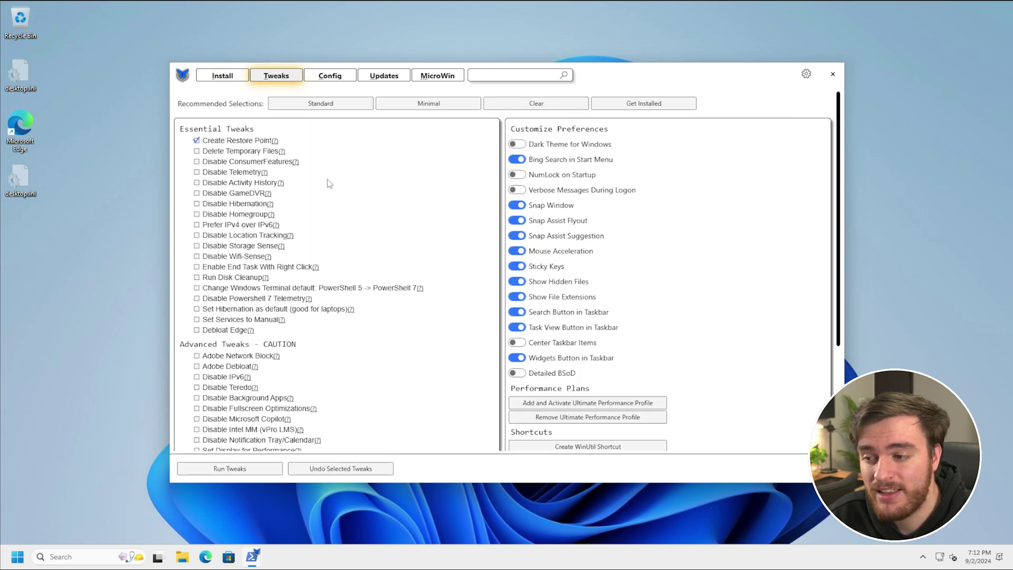
{"action": "scroll", "coordinate": [338, 211], "scroll_direction": "down", "scroll_amount": 5}
{"action": "scroll", "coordinate": [333, 233], "scroll_direction": "up", "scroll_amount": 5}
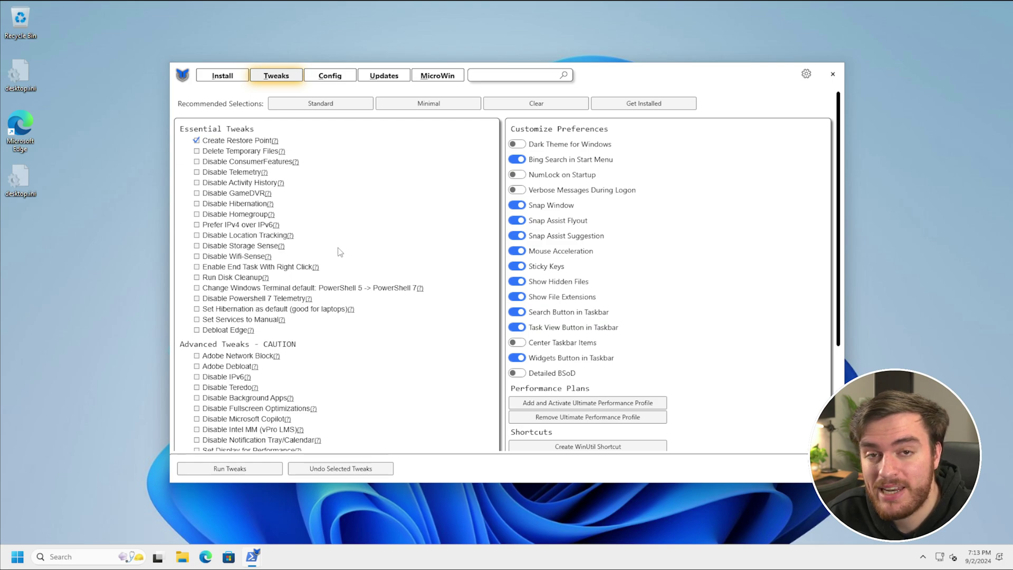
{"action": "scroll", "coordinate": [274, 154], "scroll_direction": "down", "scroll_amount": 5}
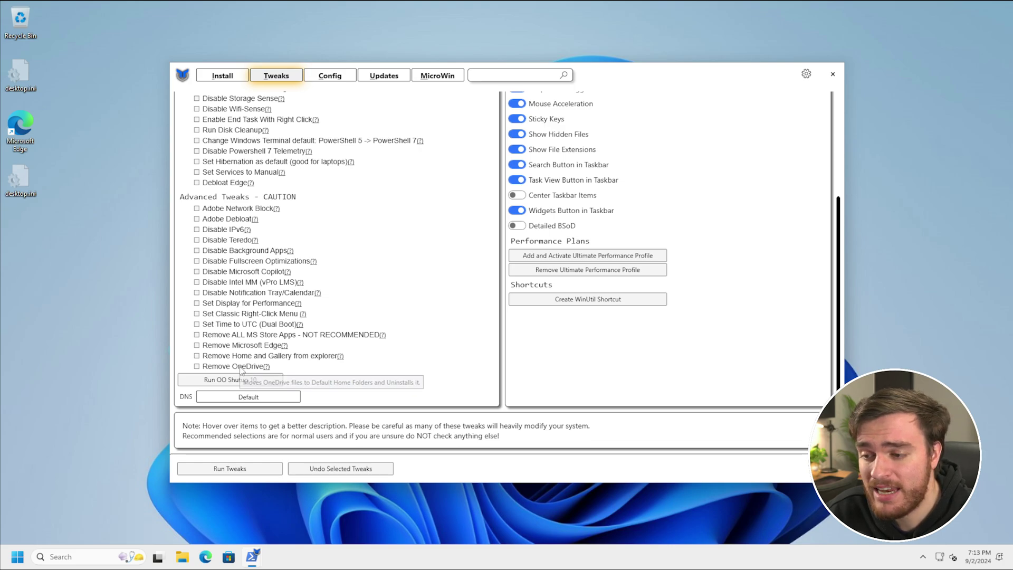
{"action": "mouse_move", "coordinate": [301, 343]}
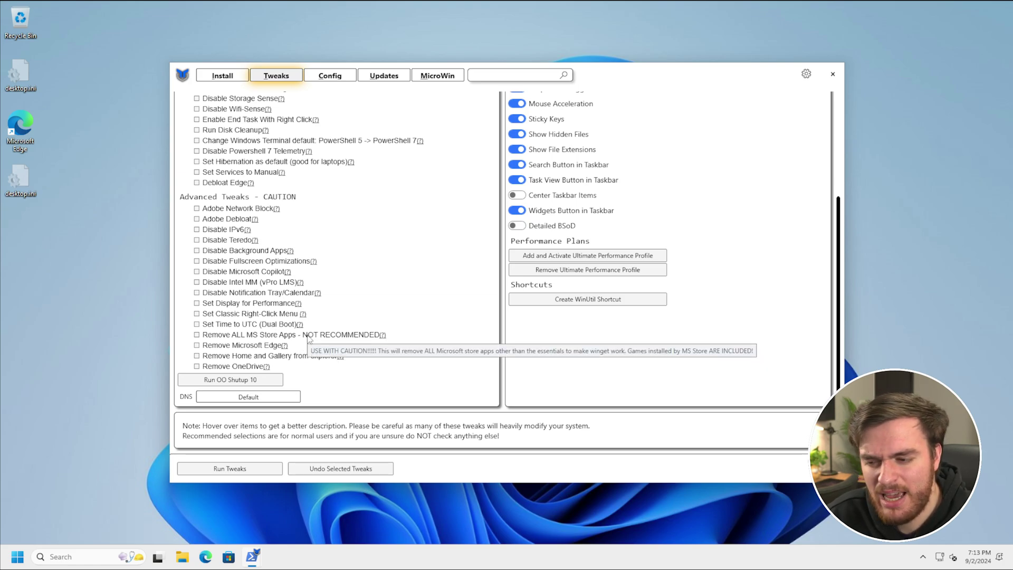
- Launch O&O ShutUp10++ from WinUtil and scroll through its privacy settings
{"action": "left_click", "coordinate": [251, 384]}
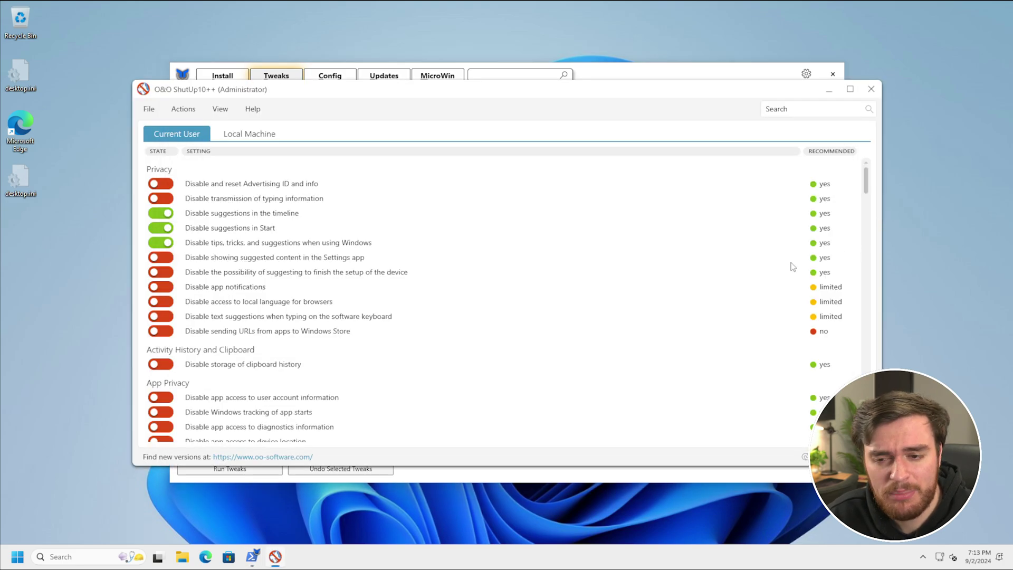
{"action": "scroll", "coordinate": [673, 277], "scroll_direction": "down", "scroll_amount": 5}
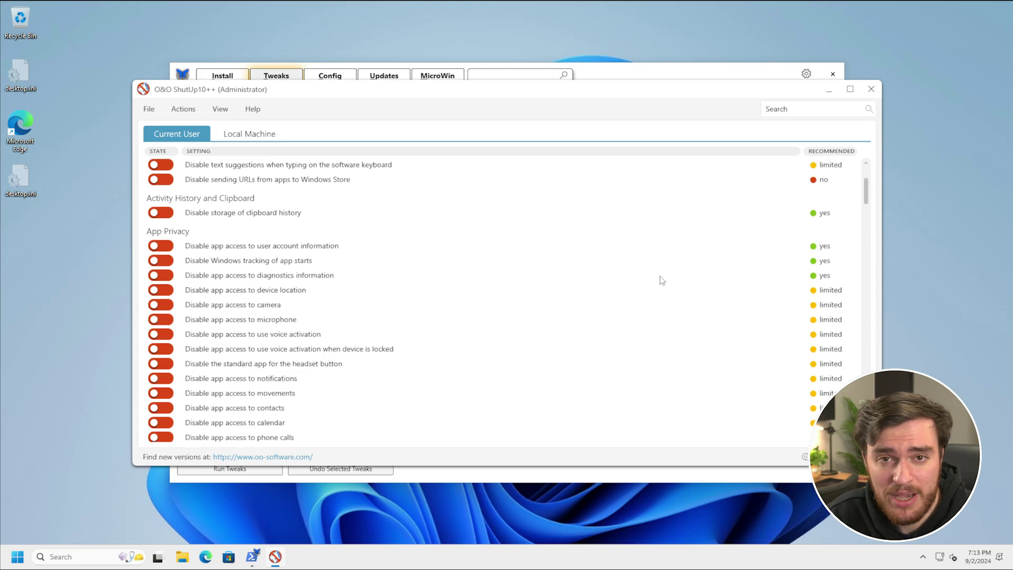
{"action": "scroll", "coordinate": [527, 291], "scroll_direction": "down", "scroll_amount": 3}
{"action": "scroll", "coordinate": [446, 290], "scroll_direction": "up", "scroll_amount": 6}
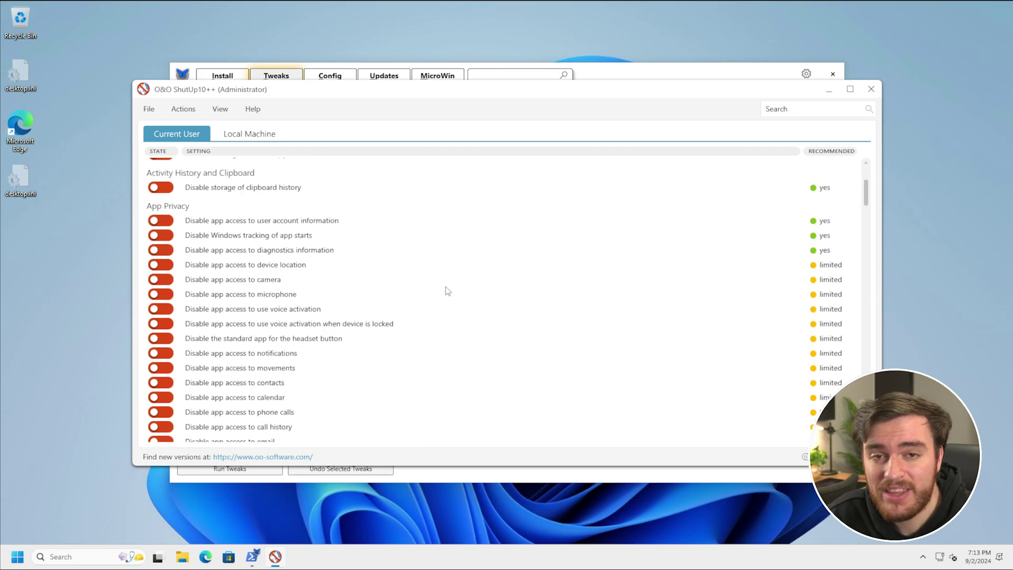
{"action": "scroll", "coordinate": [424, 272], "scroll_direction": "up", "scroll_amount": 3}
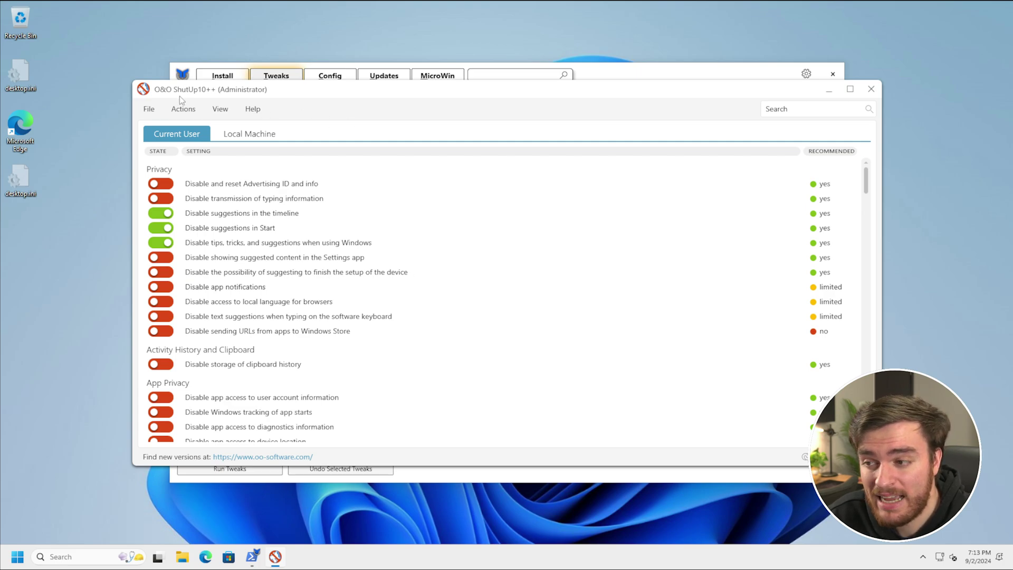
- Apply recommended and somewhat recommended settings, answer the restore-point prompt, then close ShutUp10++
{"action": "left_click", "coordinate": [184, 110]}
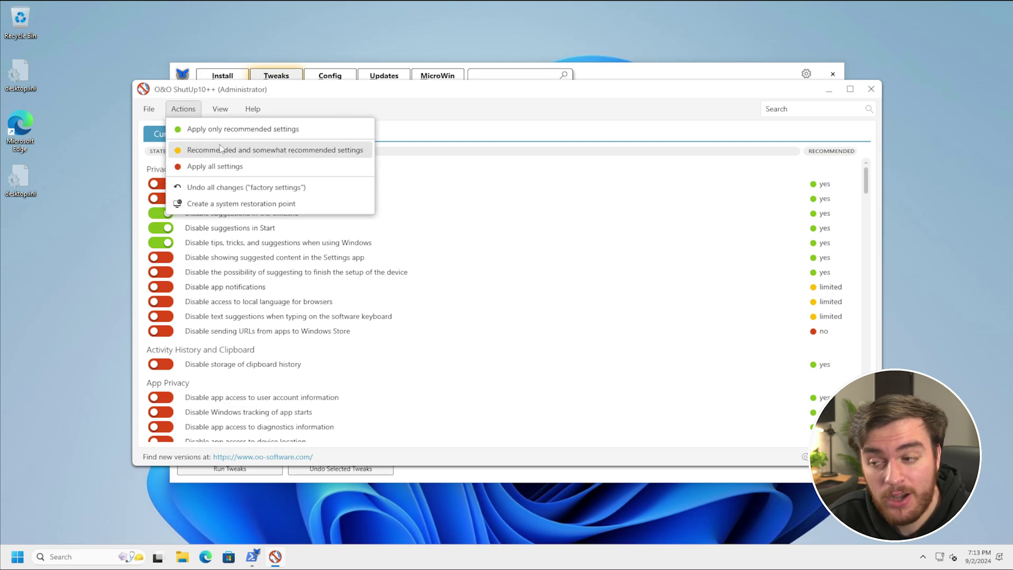
{"action": "left_click", "coordinate": [241, 150]}
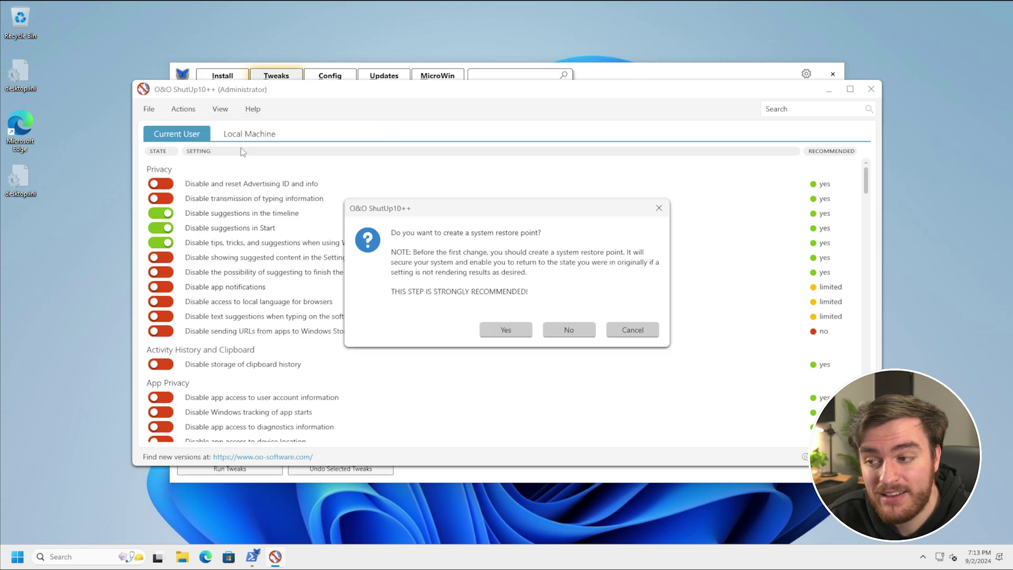
{"action": "left_click", "coordinate": [569, 330]}
{"action": "left_click", "coordinate": [579, 310]}
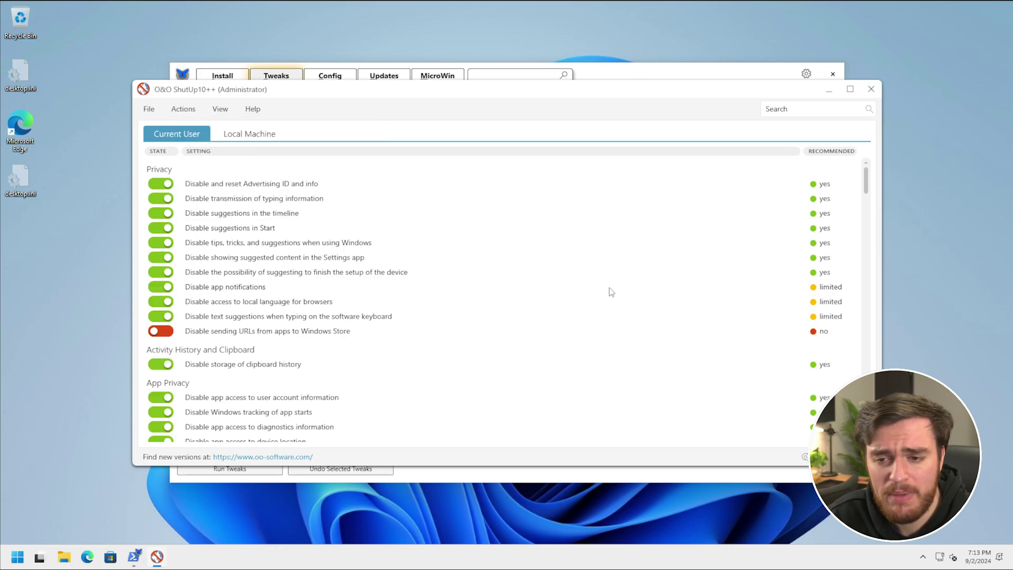
{"action": "left_click", "coordinate": [280, 134]}
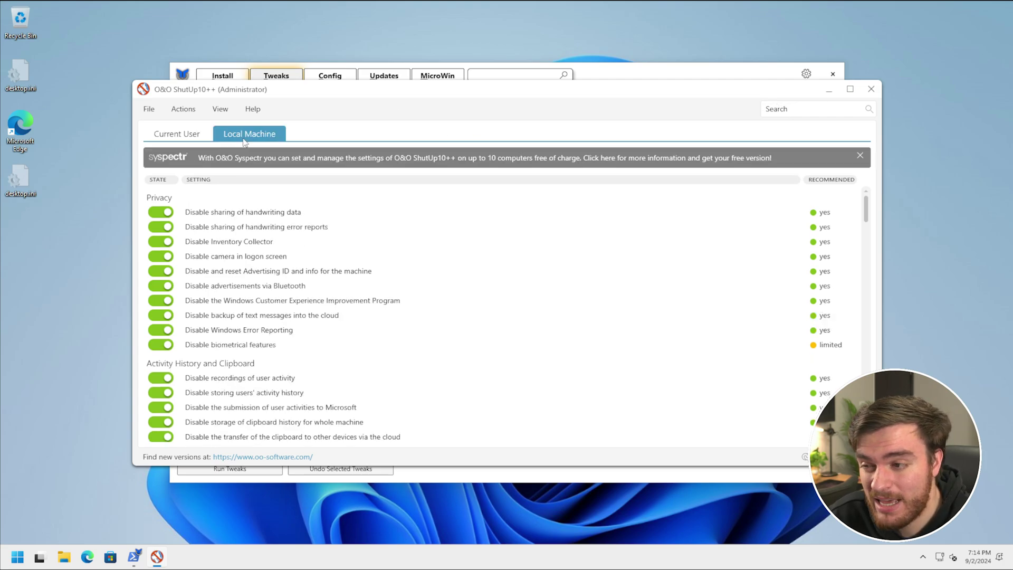
{"action": "left_click", "coordinate": [872, 88]}
- Close WinUtil and PowerShell, then review the short All apps list and dismiss Start
{"action": "left_click", "coordinate": [833, 74]}
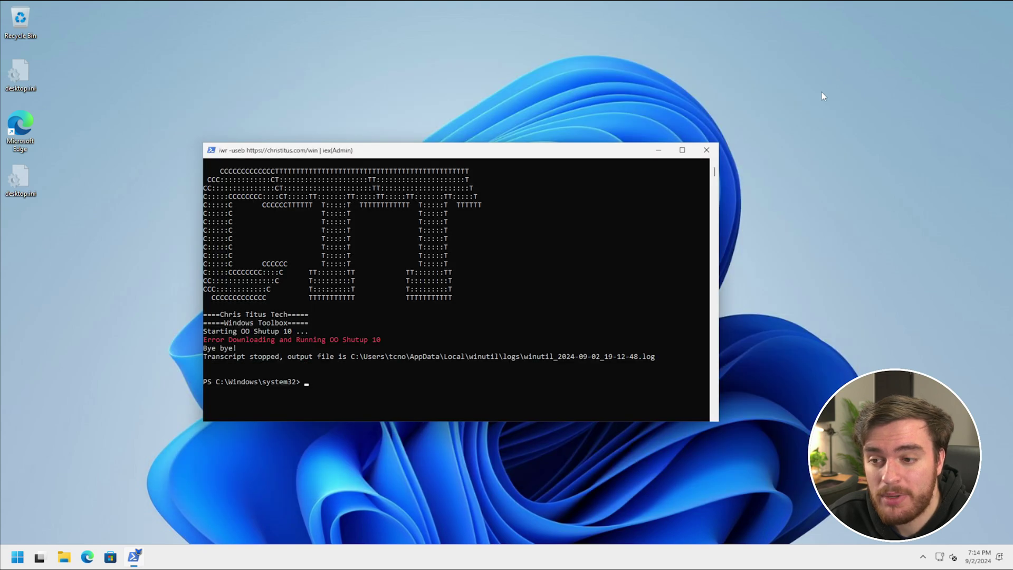
{"action": "left_click", "coordinate": [706, 150]}
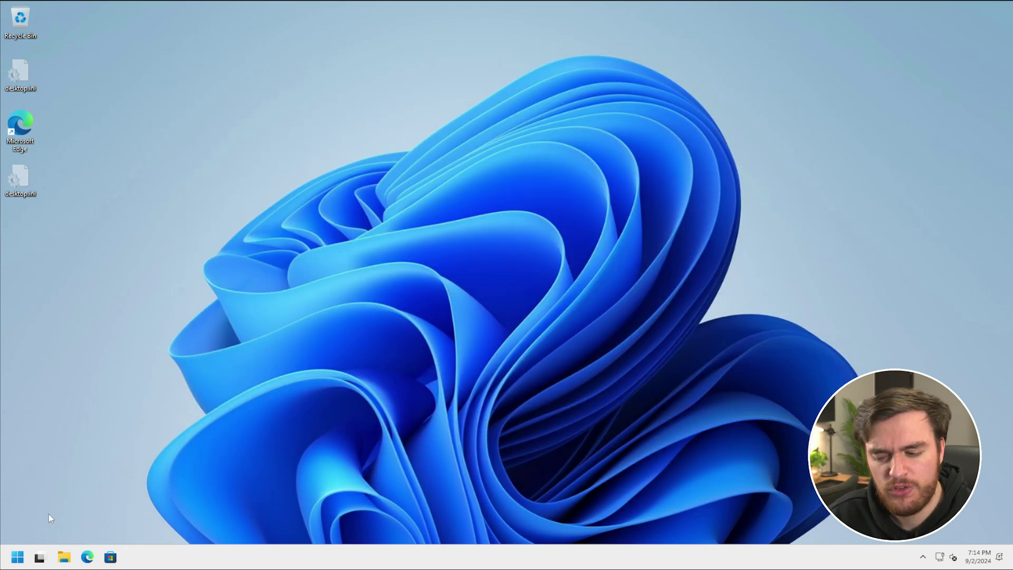
{"action": "left_click", "coordinate": [18, 558]}
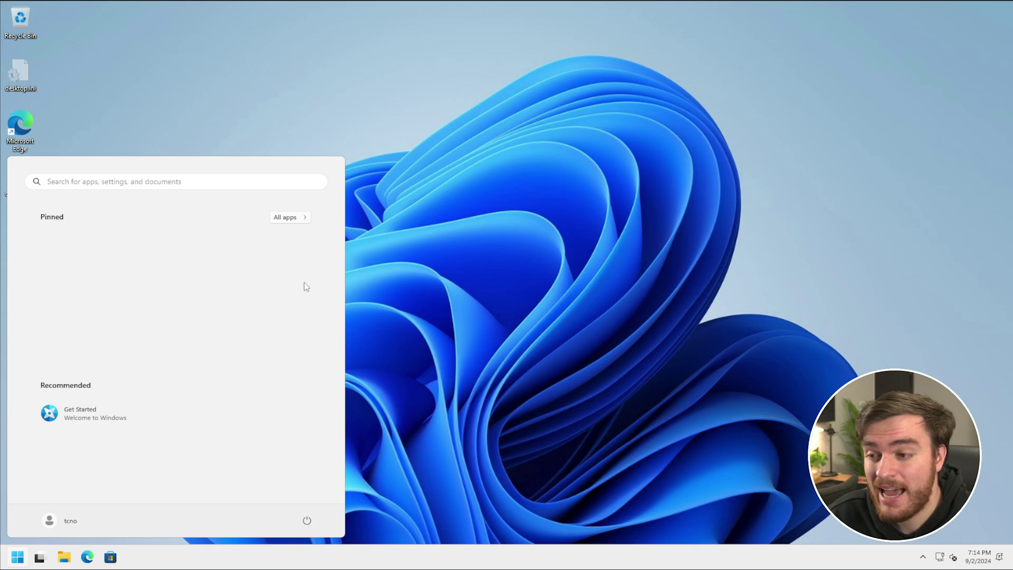
{"action": "left_click", "coordinate": [291, 218]}
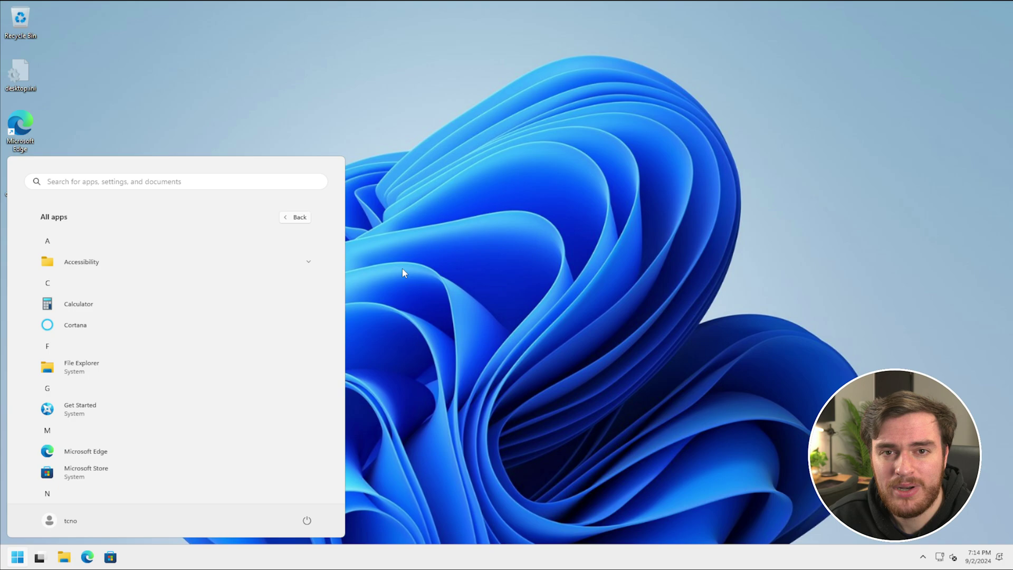
{"action": "left_click", "coordinate": [539, 315]}
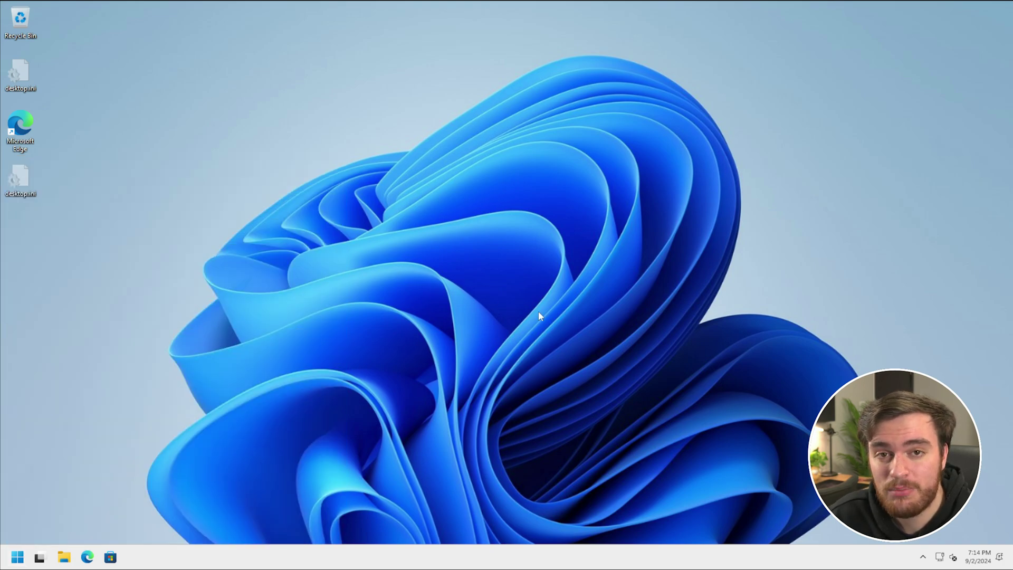